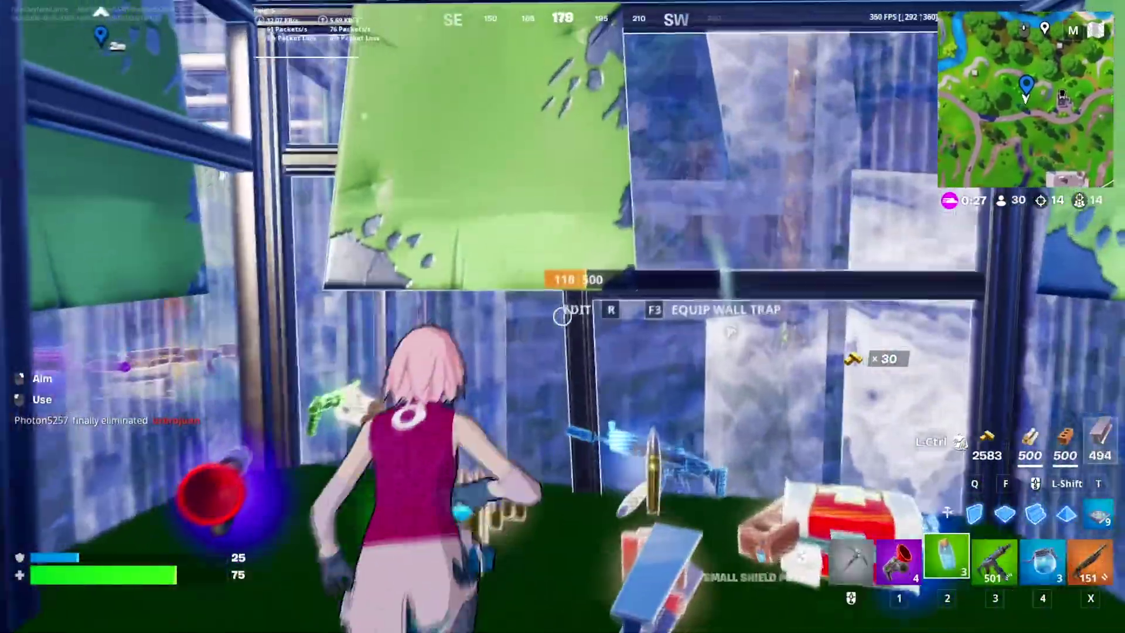
- Knock down and finish off the nearby enemy with the Pump Shotgun, building walls for cover
key("Tab")
key("Tab")
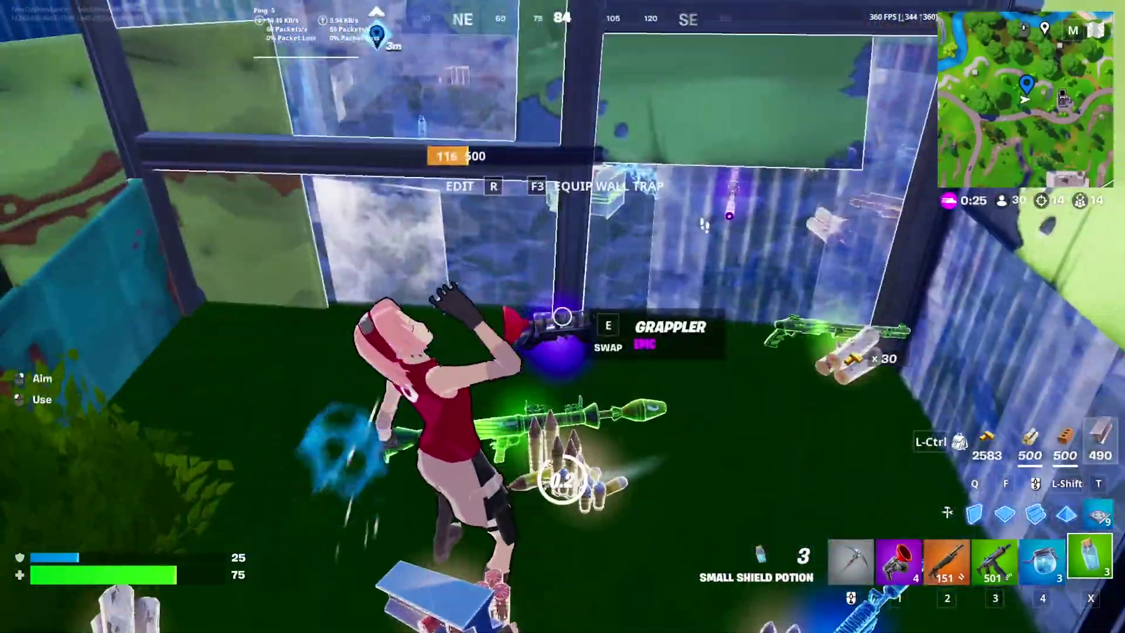
key("1")
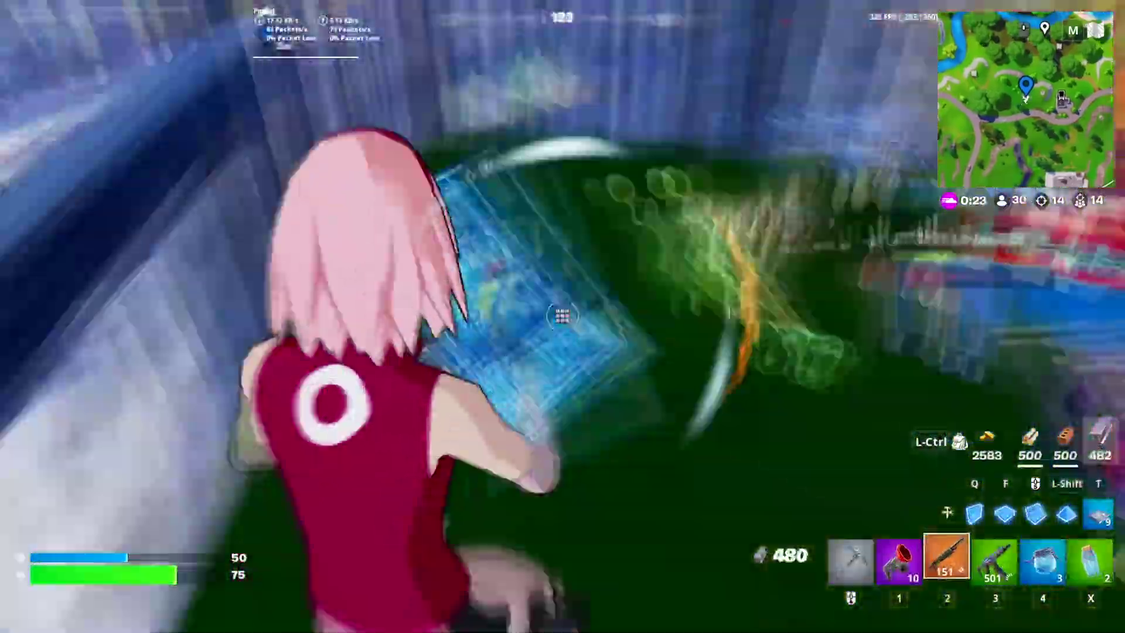
key("2")
left_click(562, 316)
key("q")
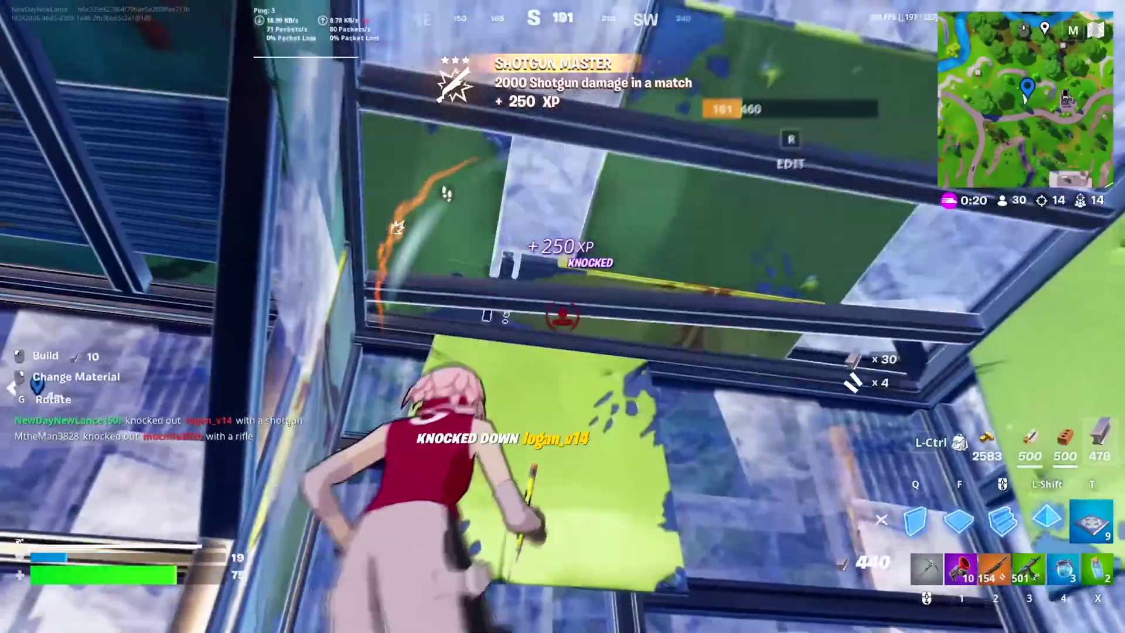
key("2")
left_click(563, 317)
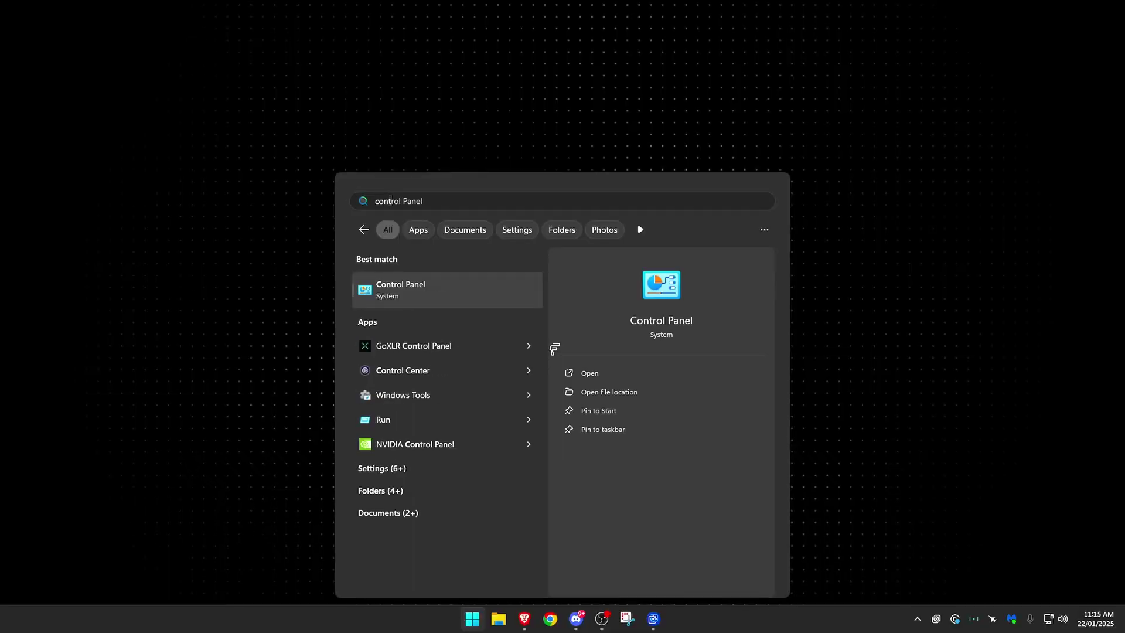
- Open Control Panel and go to Network and Internet's Network and Sharing Centre
key("Return")
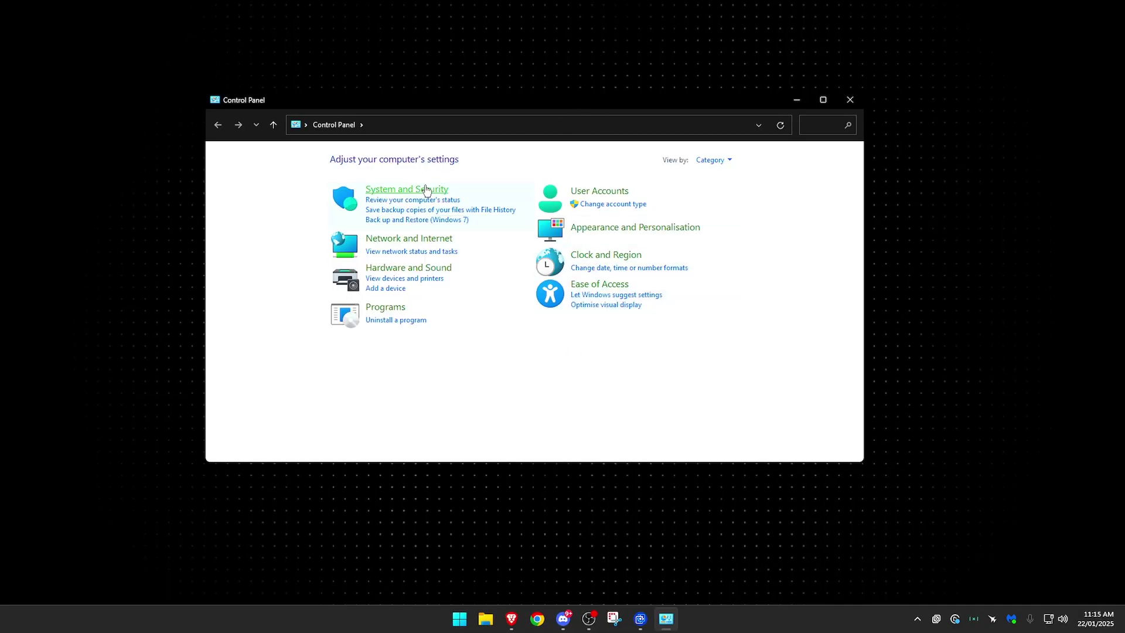
left_click(434, 239)
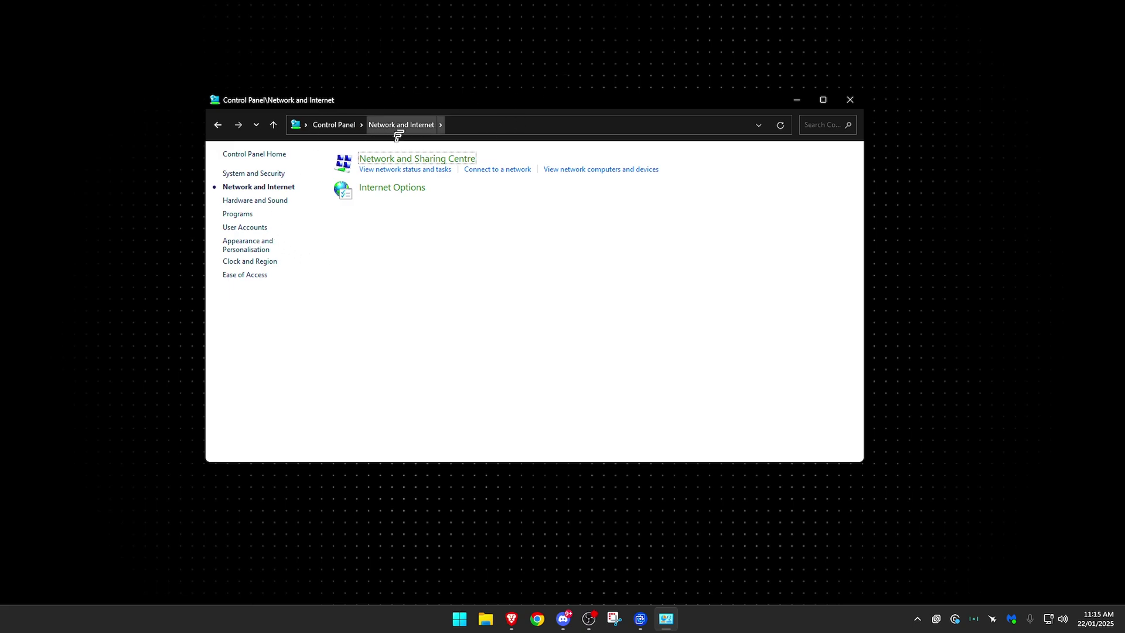
left_click(426, 160)
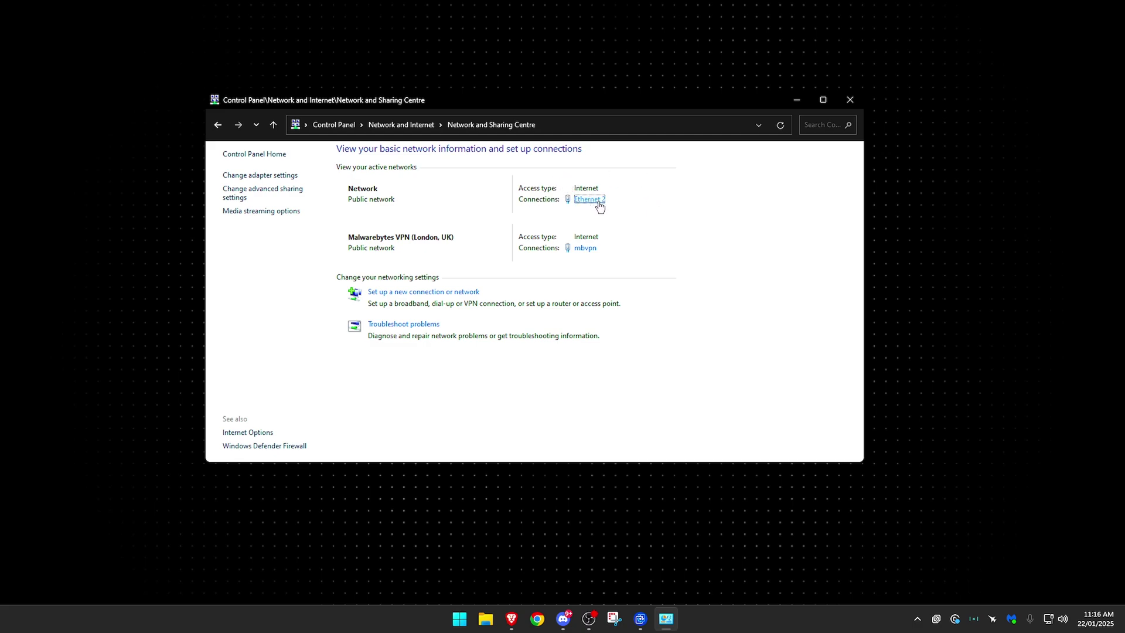
- Open Ethernet 2's properties and review its items, where only QoS Packet Scheduler and IPv4 are ticked
left_click(588, 199)
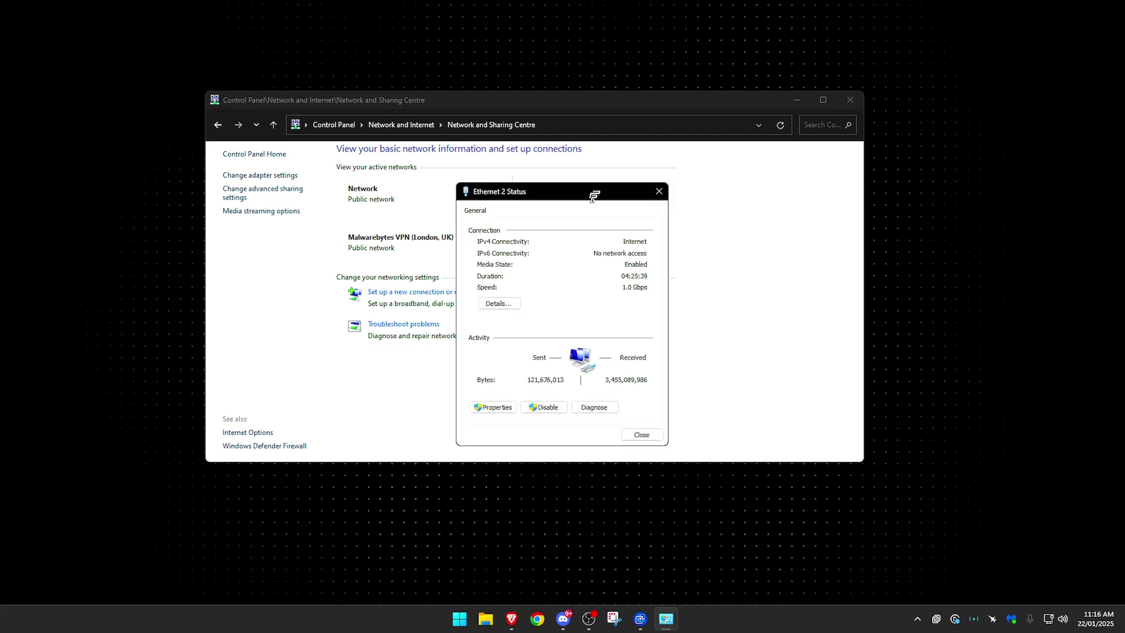
left_click(503, 406)
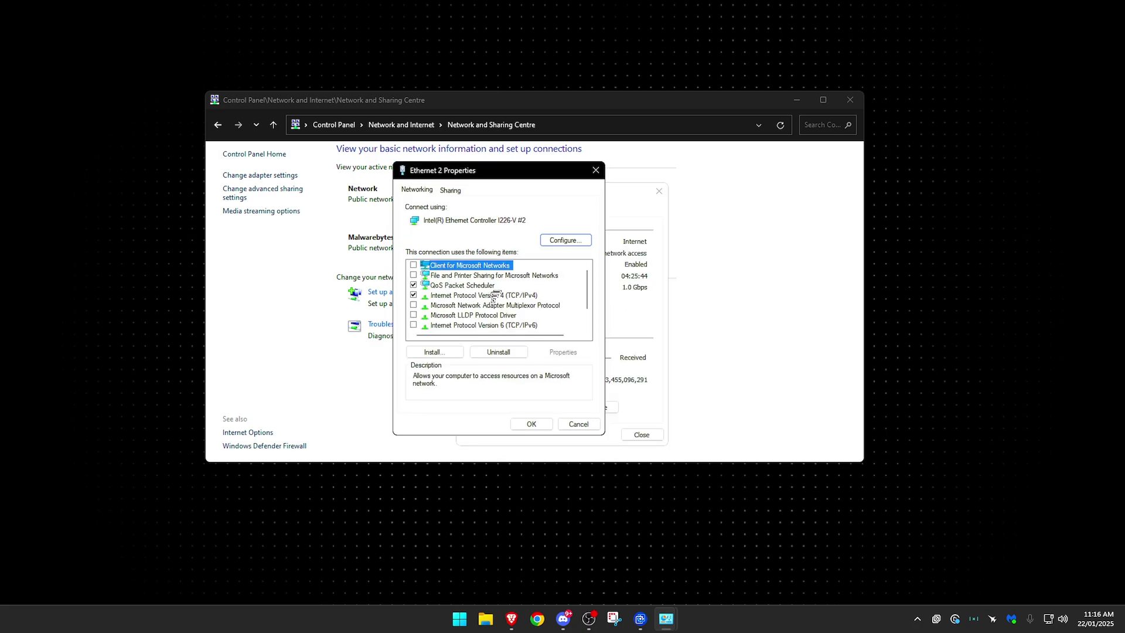
scroll(503, 310, "down", 1)
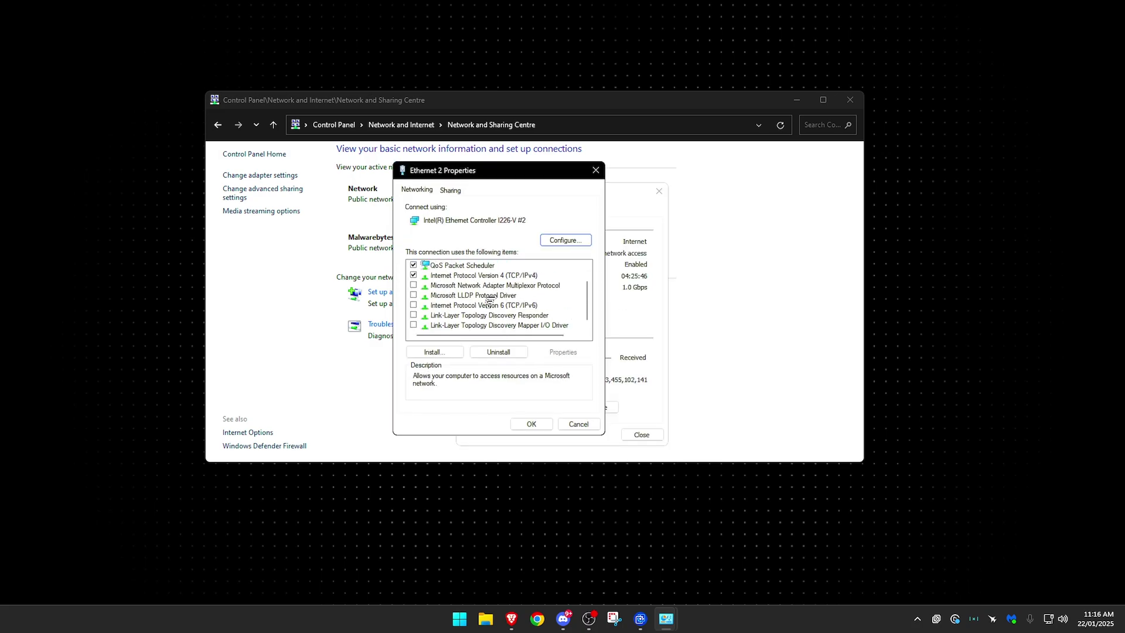
scroll(444, 291, "up", 1)
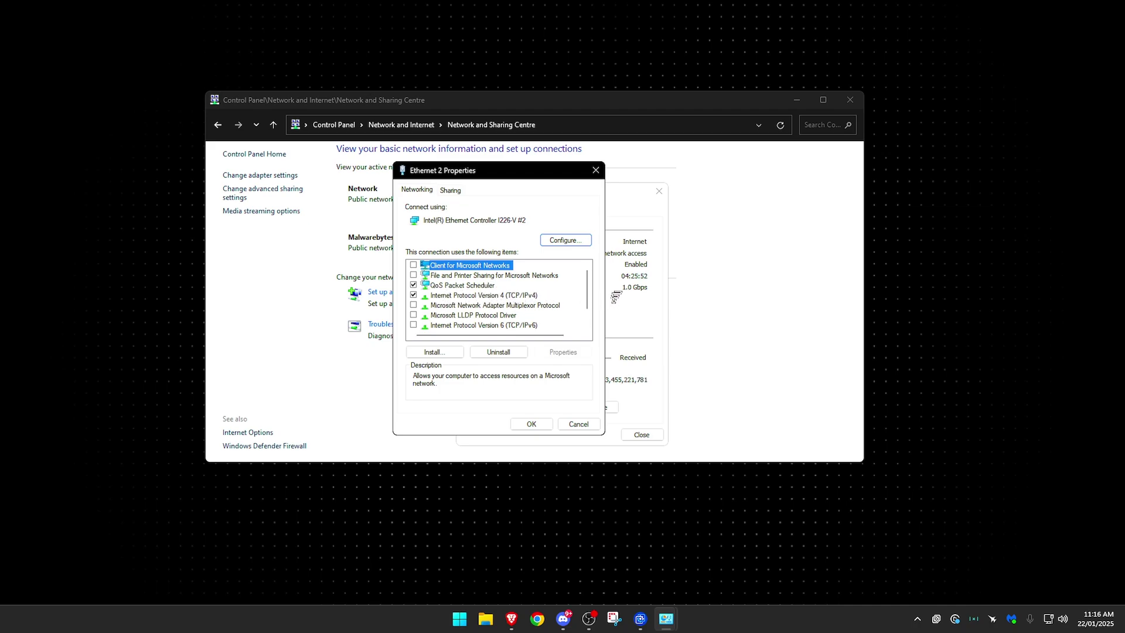
scroll(553, 302, "down", 1)
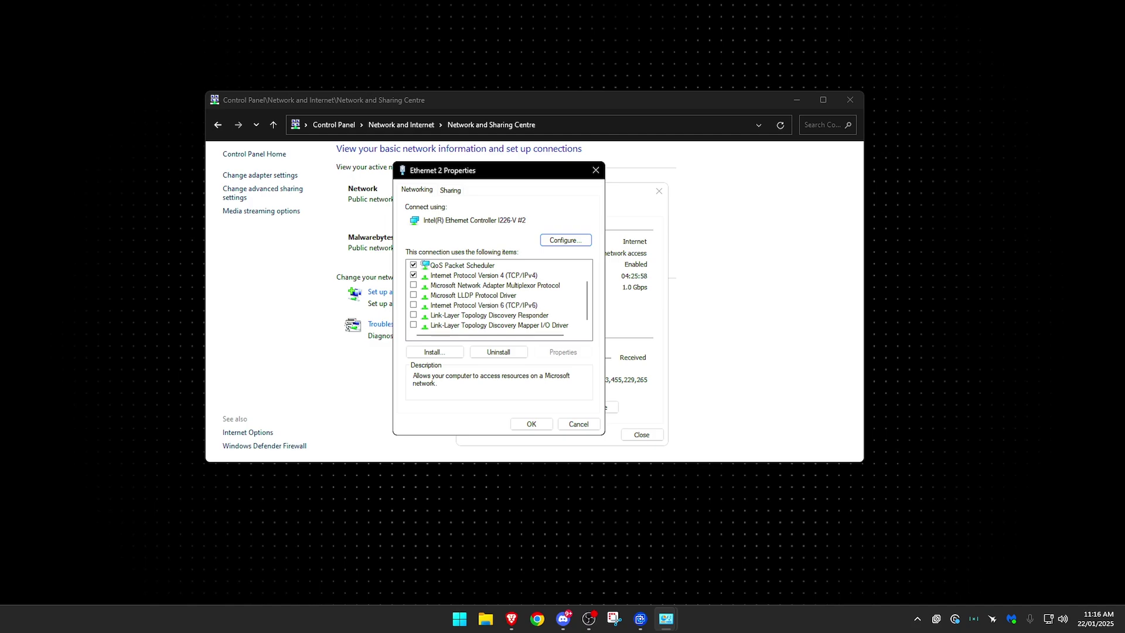
scroll(498, 293, "up", 1)
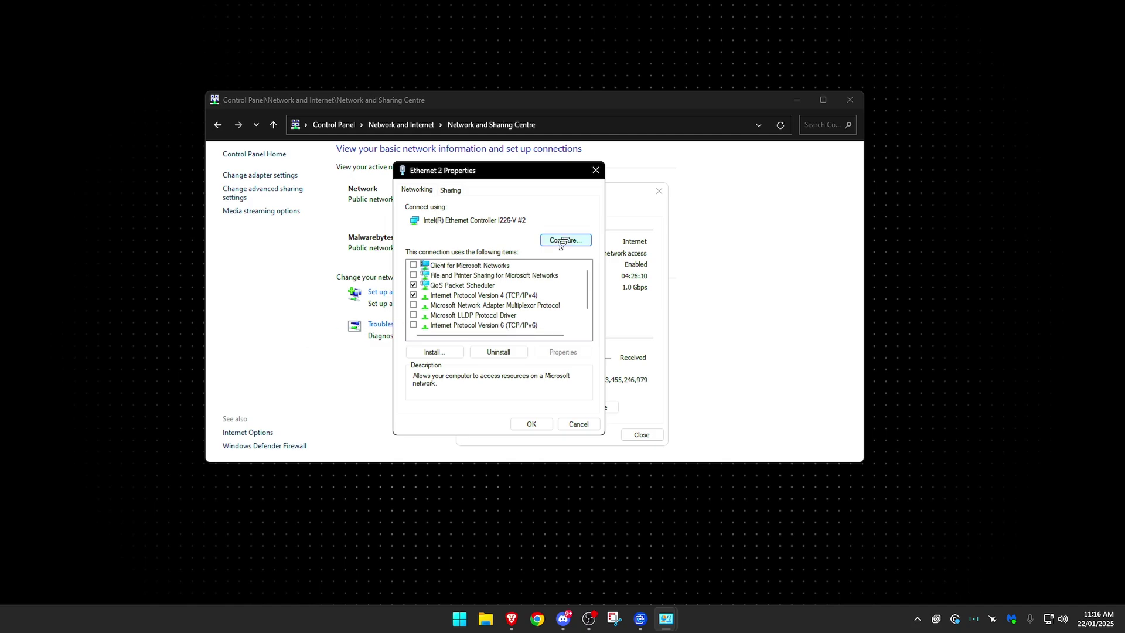
- Open the I226-V adapter's Advanced settings and check ARP Offload through IPv4 Checksum Offload
left_click(562, 241)
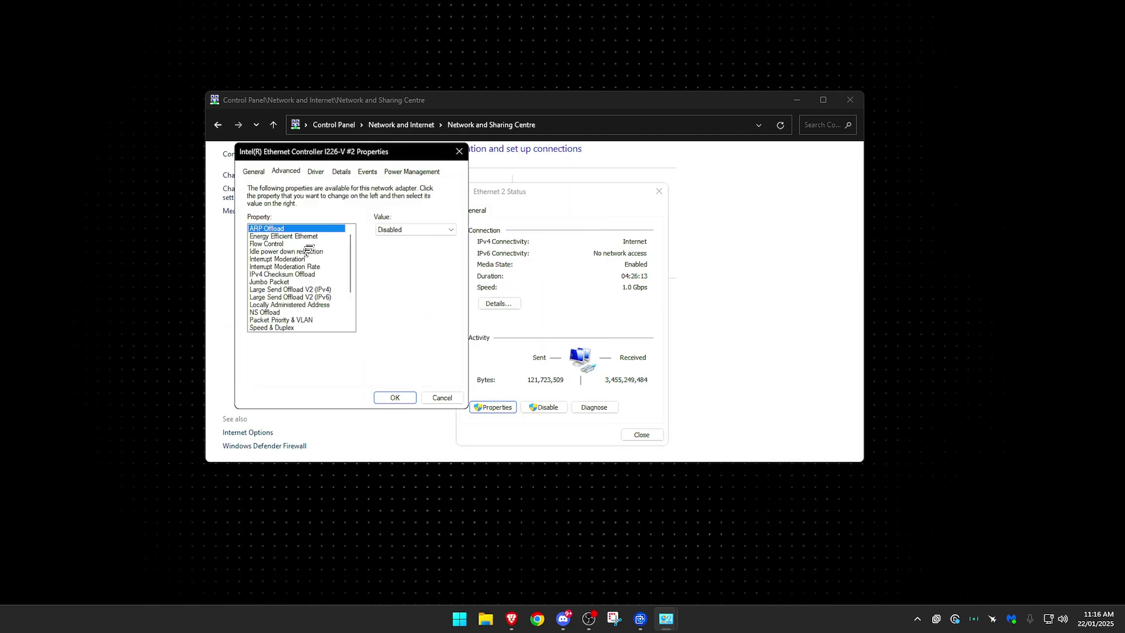
scroll(307, 252, "down", 2)
scroll(306, 252, "up", 1)
scroll(296, 275, "down", 2)
scroll(292, 286, "up", 2)
left_click(286, 230)
left_click(296, 236)
left_click(322, 252)
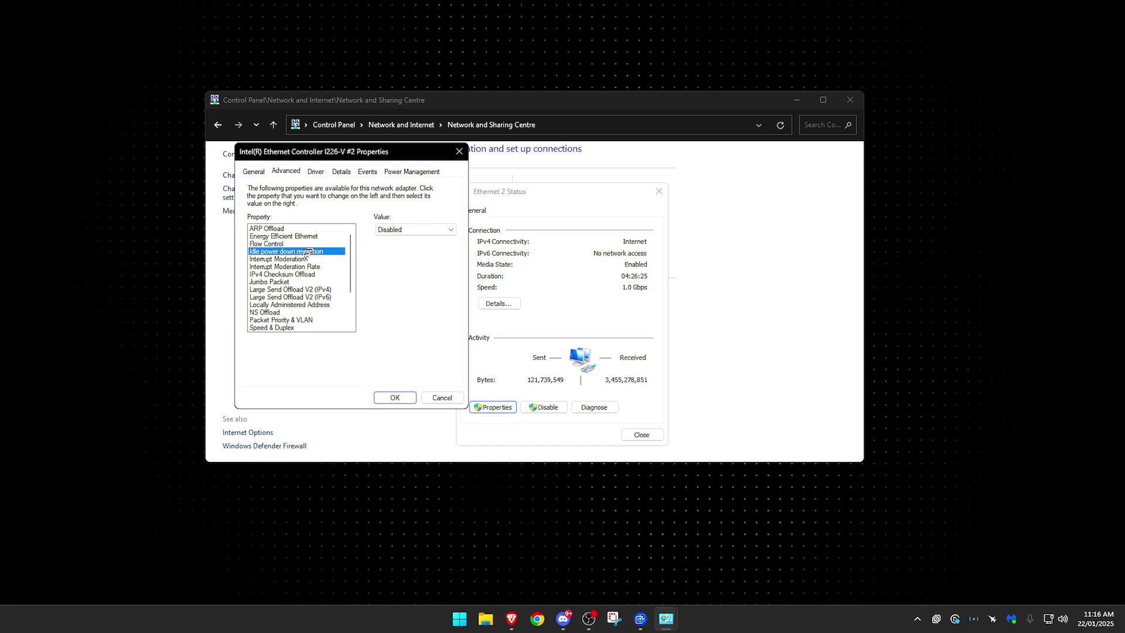
left_click(274, 259)
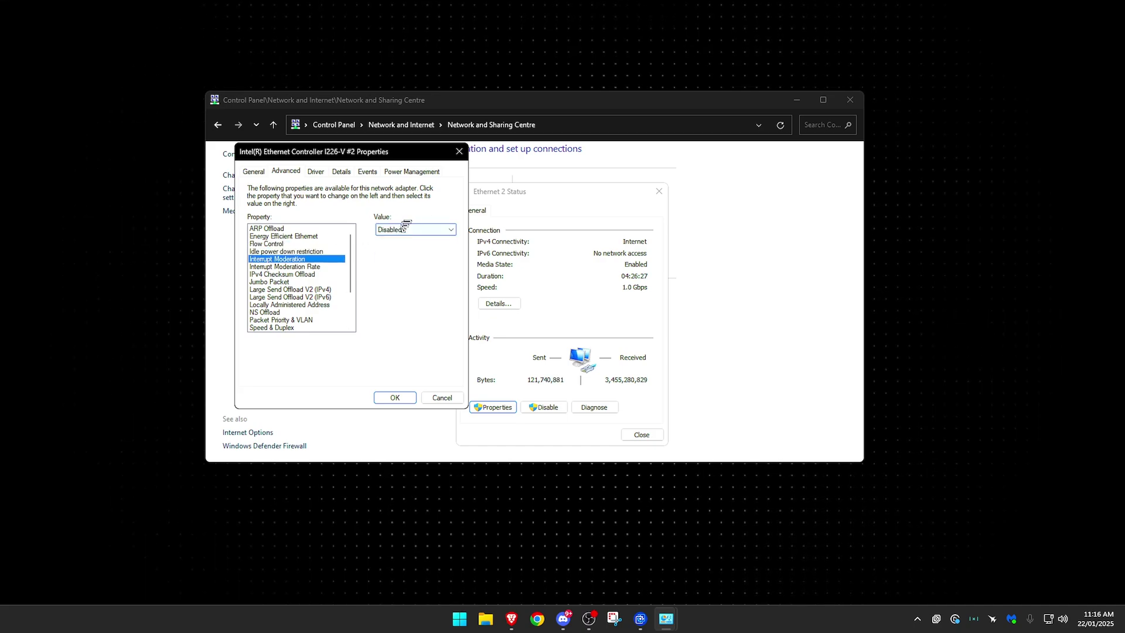
left_click(292, 267)
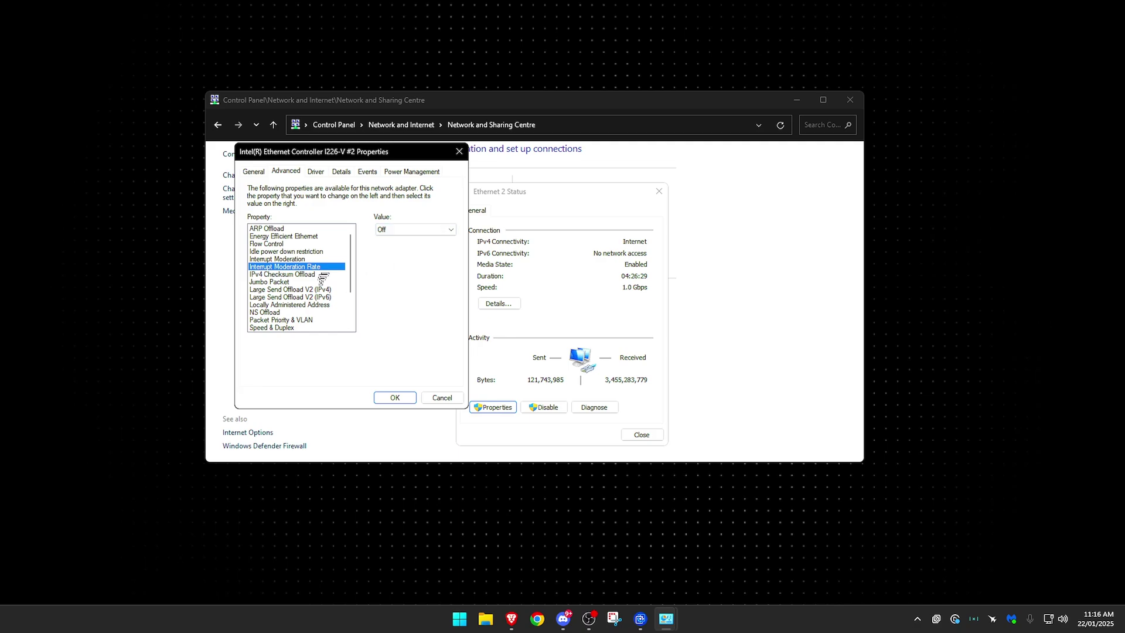
left_click(287, 274)
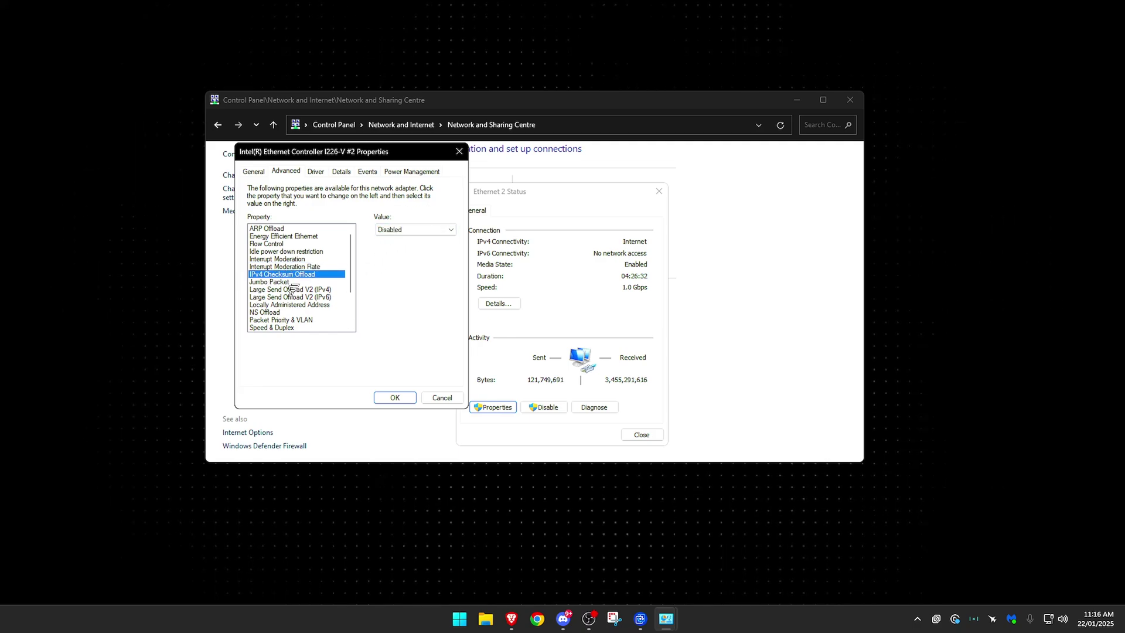
- Check Jumbo Packet, Large Send Offload, NS Offload and Packet Priority, and view Speed & Duplex choices
left_click(281, 282)
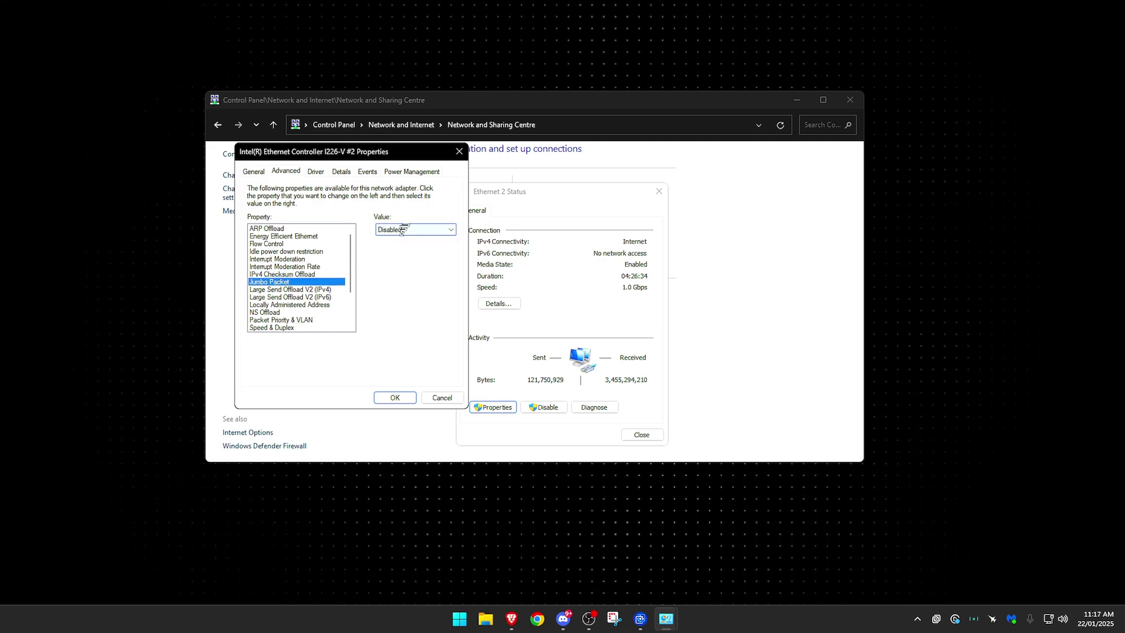
left_click(279, 290)
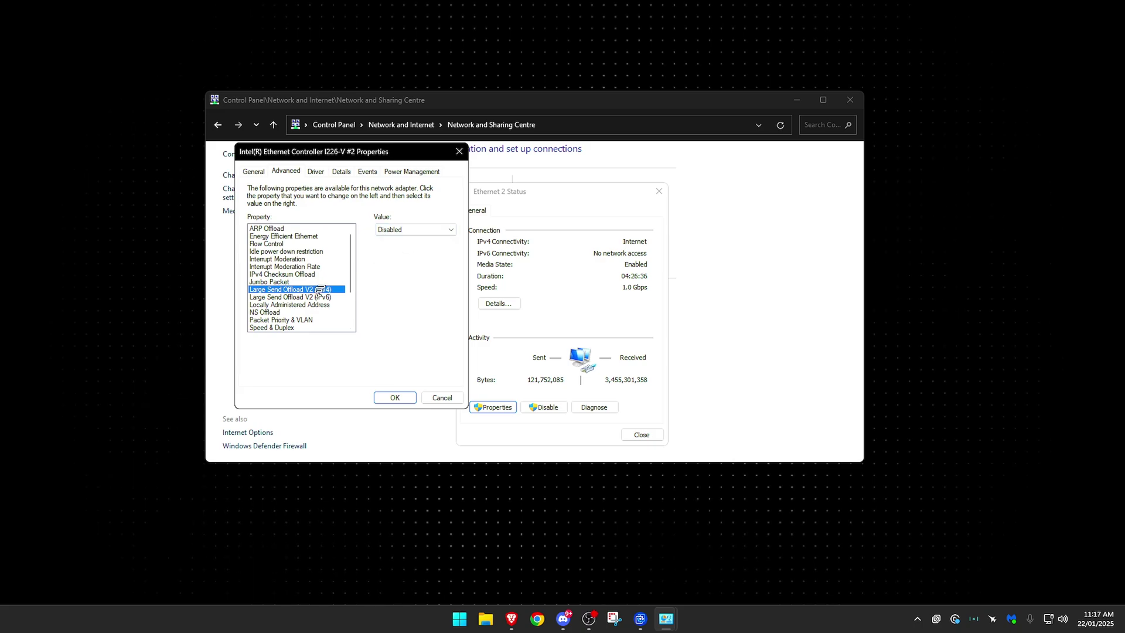
left_click(308, 297)
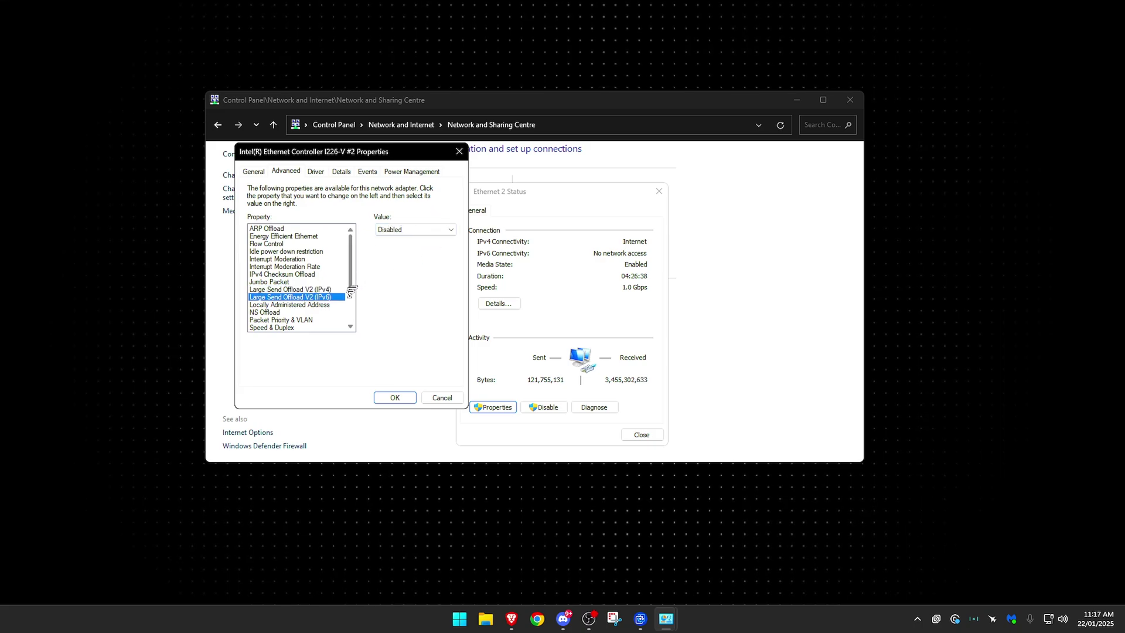
left_click(307, 305)
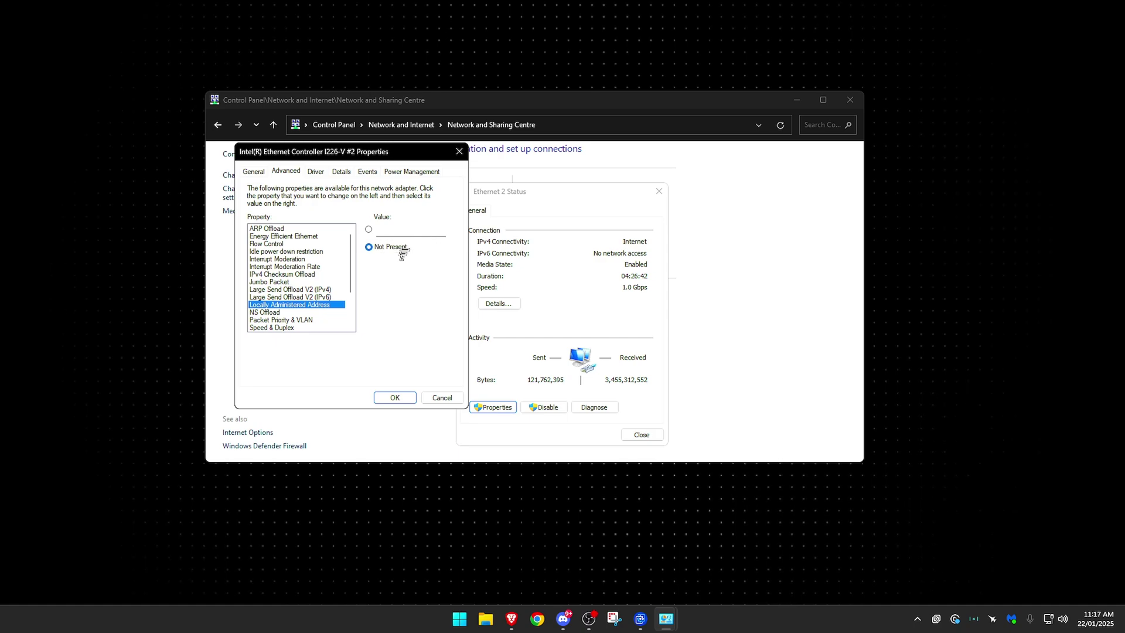
left_click(283, 312)
scroll(283, 293, "down", 2)
left_click(281, 266)
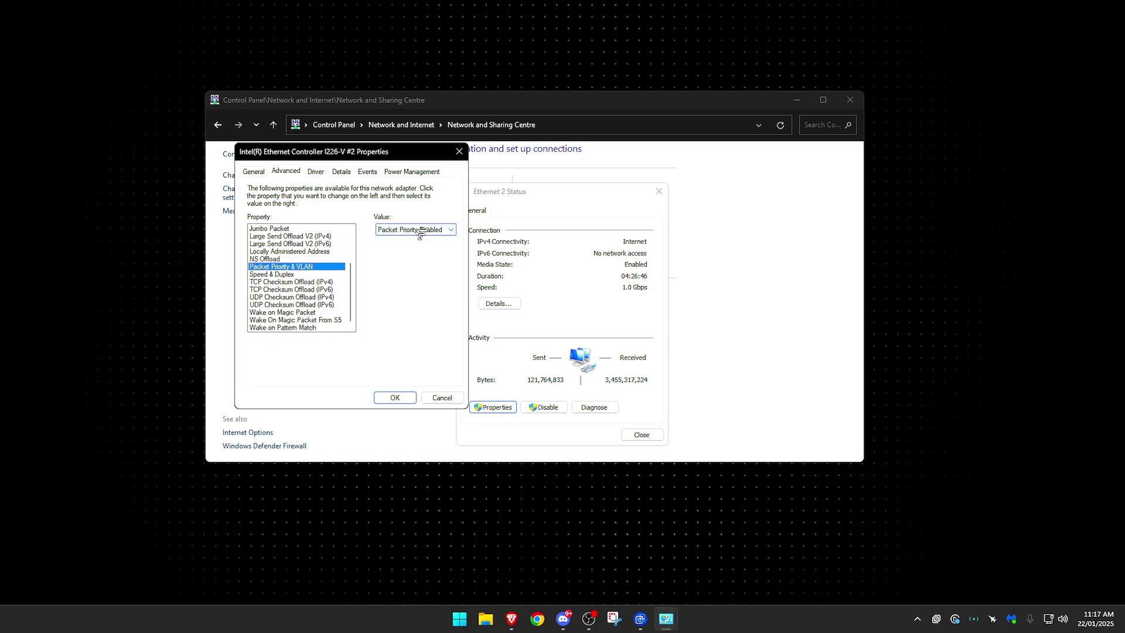
left_click(291, 274)
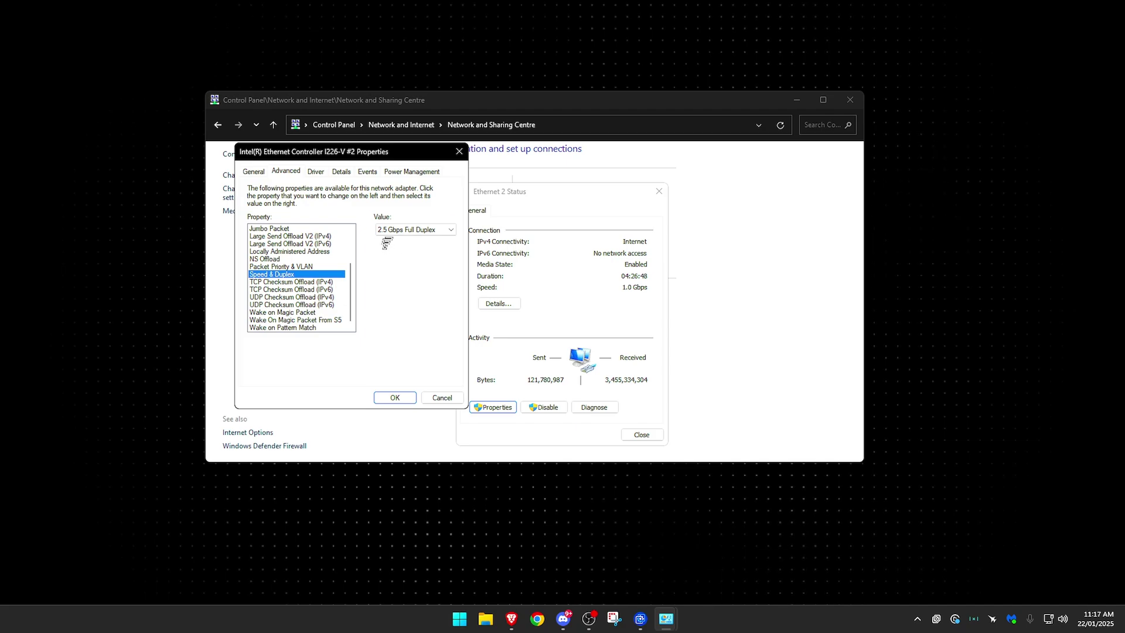
left_click(413, 228)
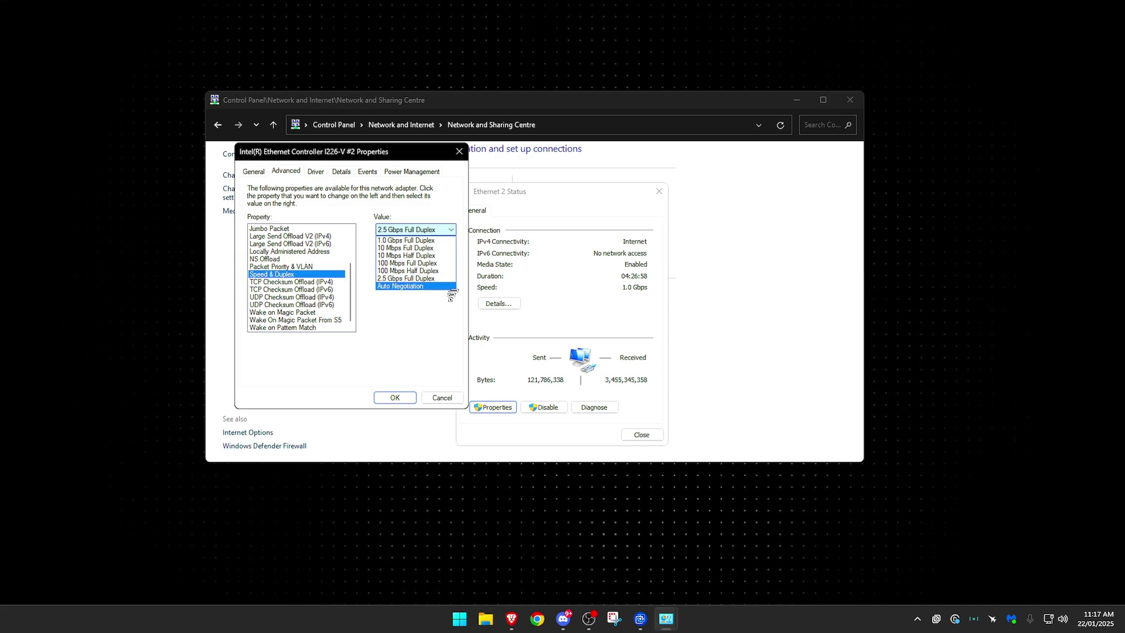
left_click(296, 283)
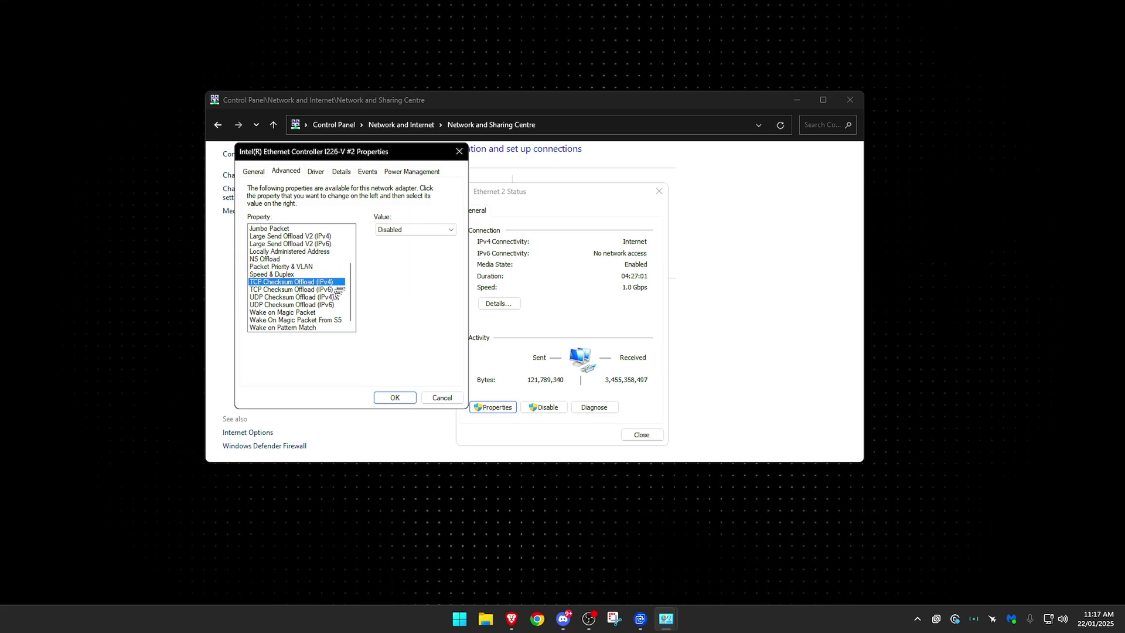
left_click(337, 289)
left_click(334, 305)
left_click(338, 283)
left_click(342, 290)
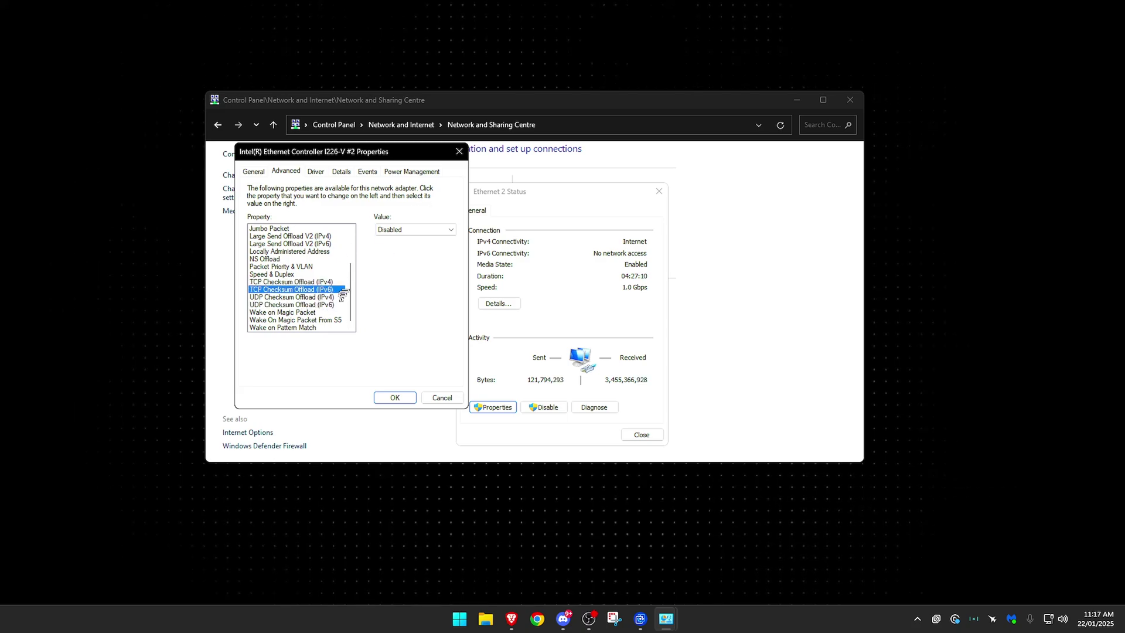
left_click(338, 297)
left_click(335, 304)
left_click(328, 312)
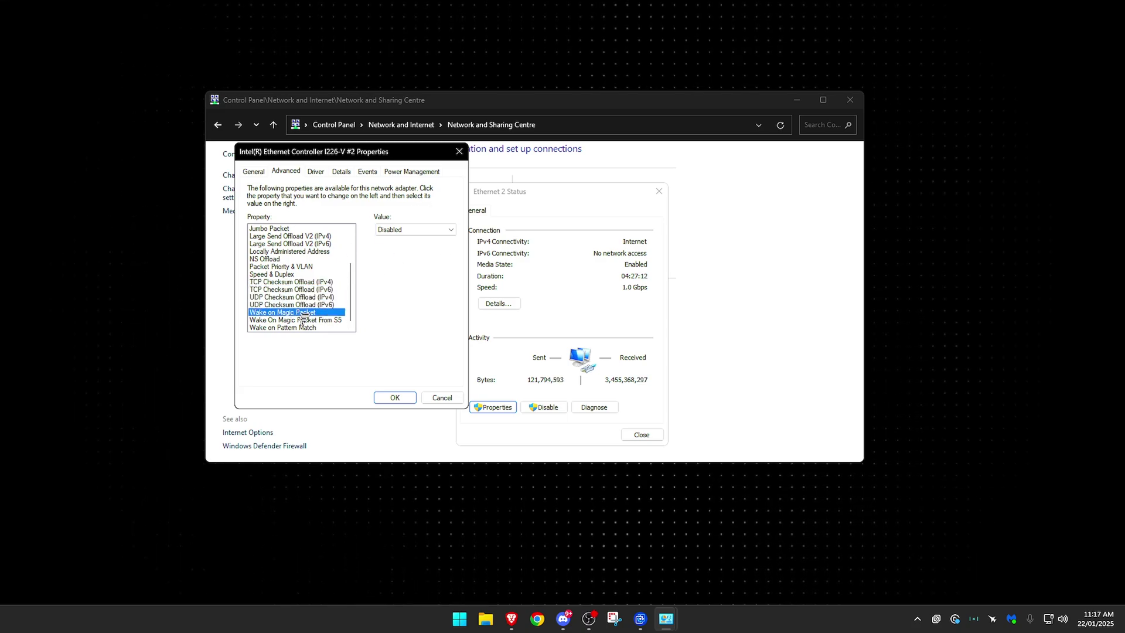
left_click(303, 320)
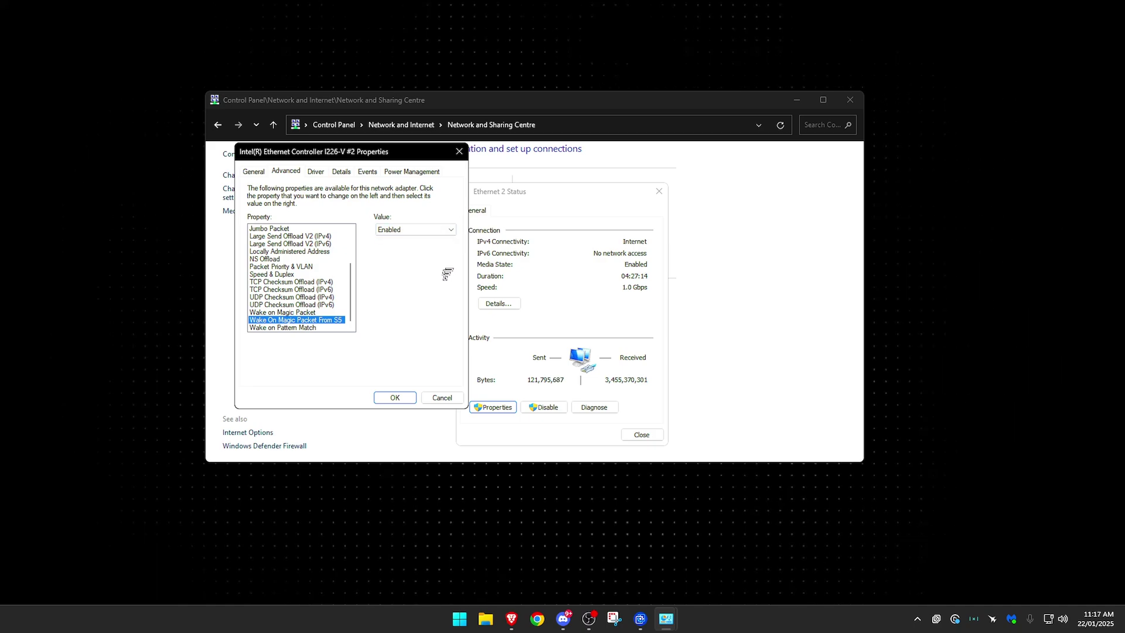
left_click(301, 328)
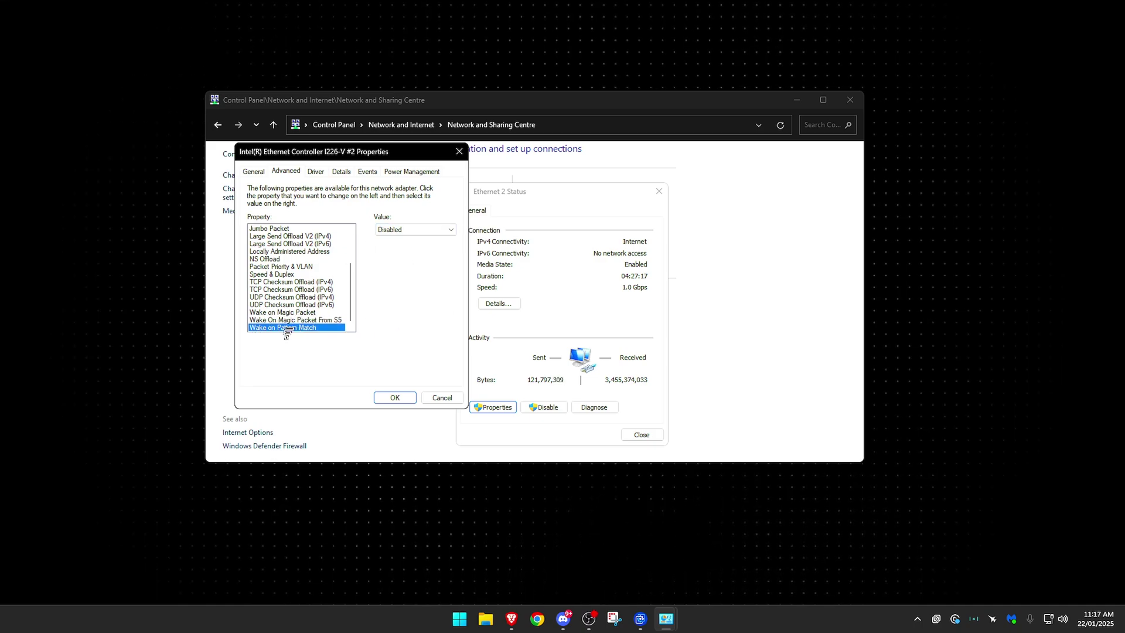
scroll(320, 271, "up", 3)
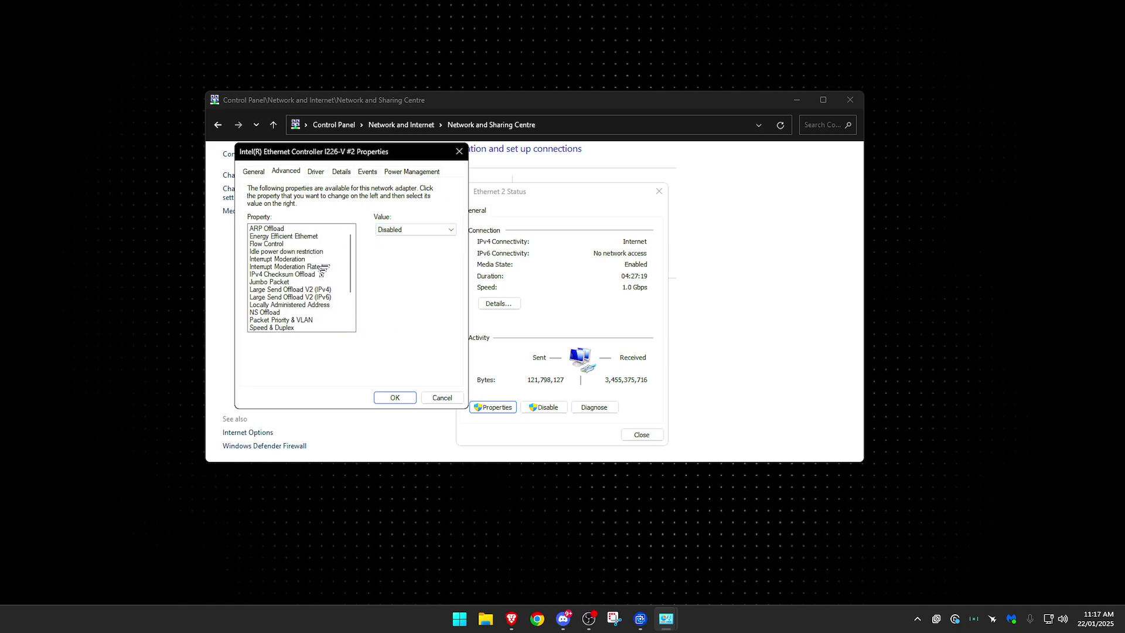
left_click(321, 267)
scroll(299, 281, "down", 3)
scroll(334, 307, "up", 3)
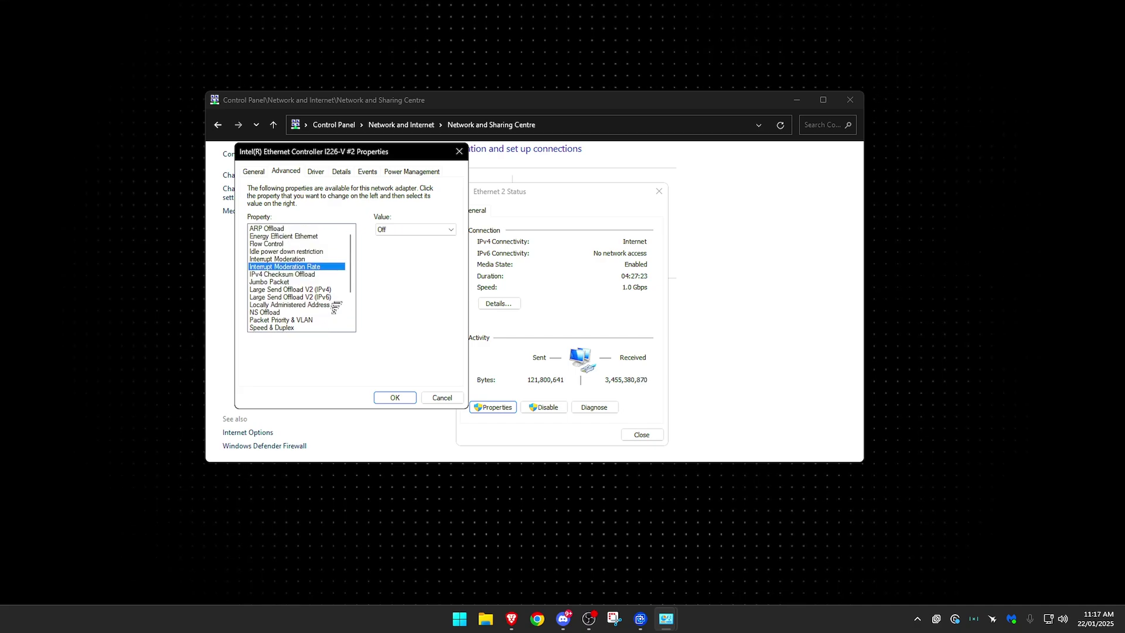
left_click(293, 228)
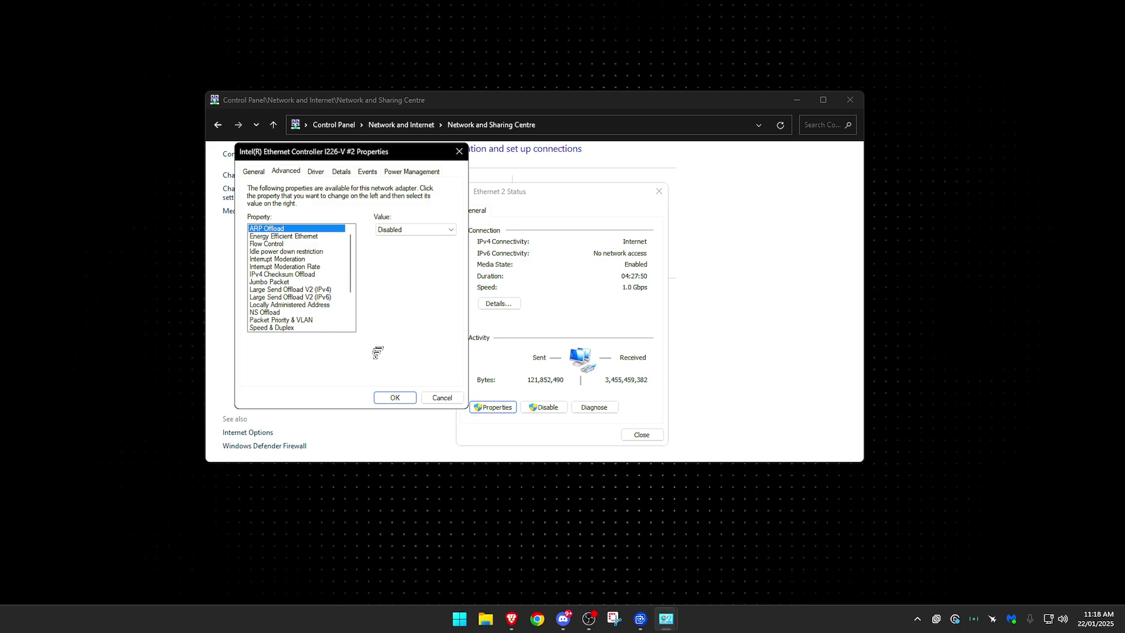
left_click_drag(398, 160, 379, 181)
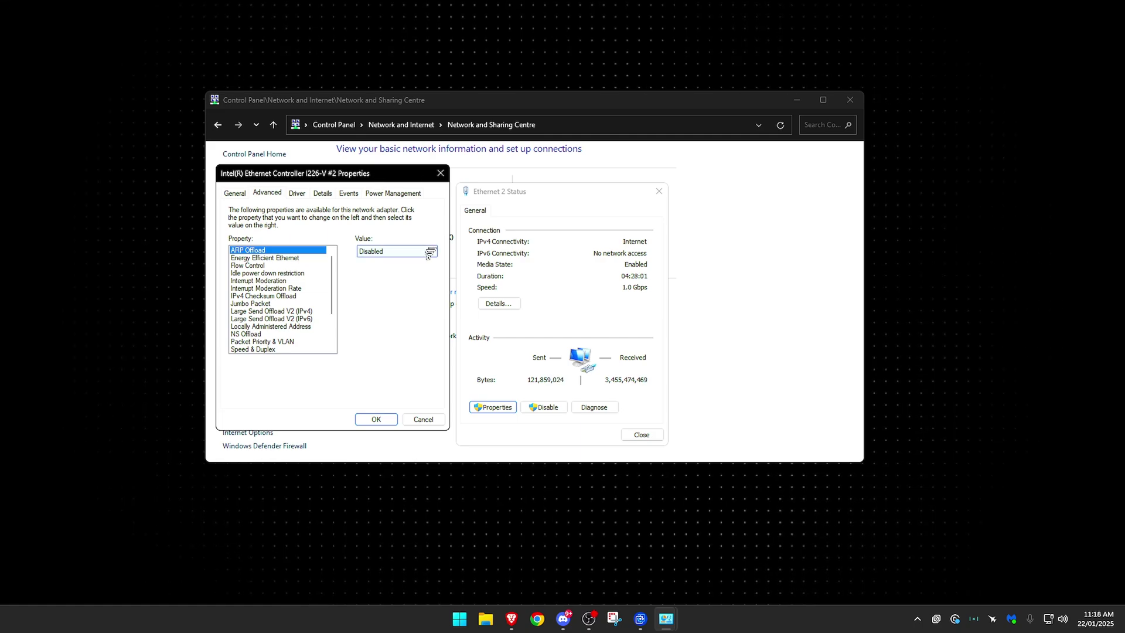
- View the adapter's Power Management tab, close it, and open Ethernet 2's IPv4 properties
left_click(392, 193)
left_click_drag(380, 179, 408, 158)
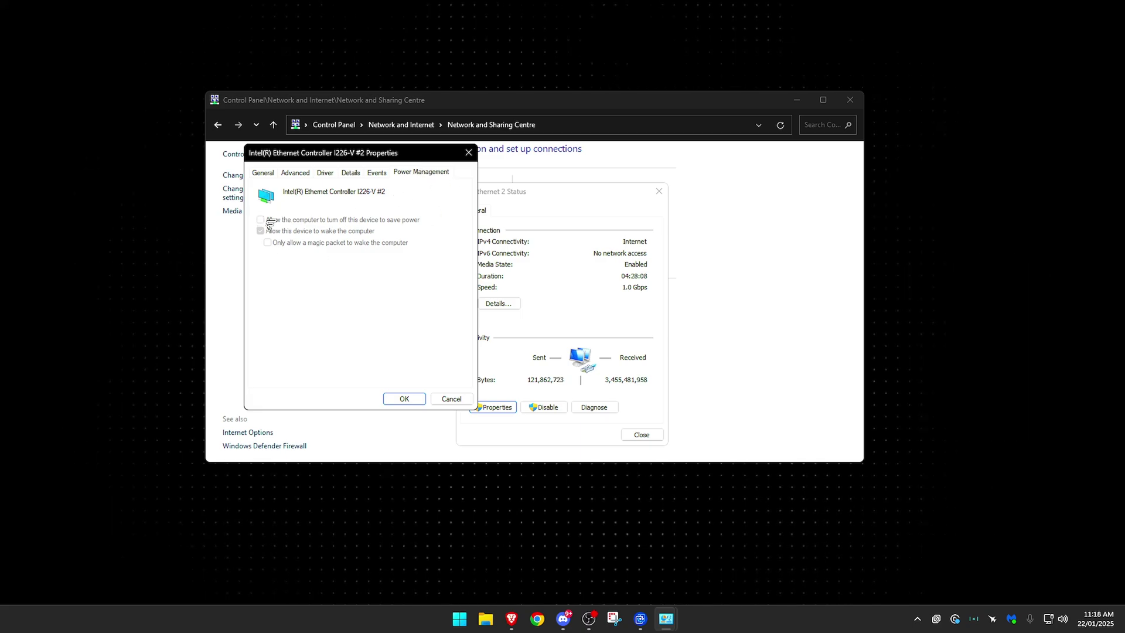
key("Escape")
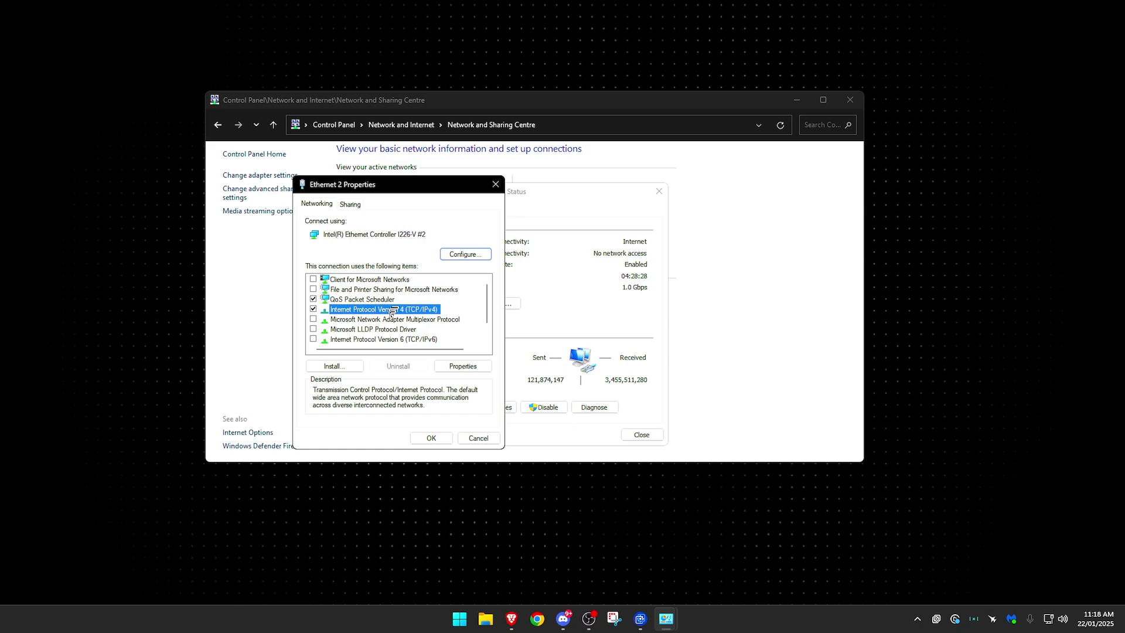
left_click(460, 366)
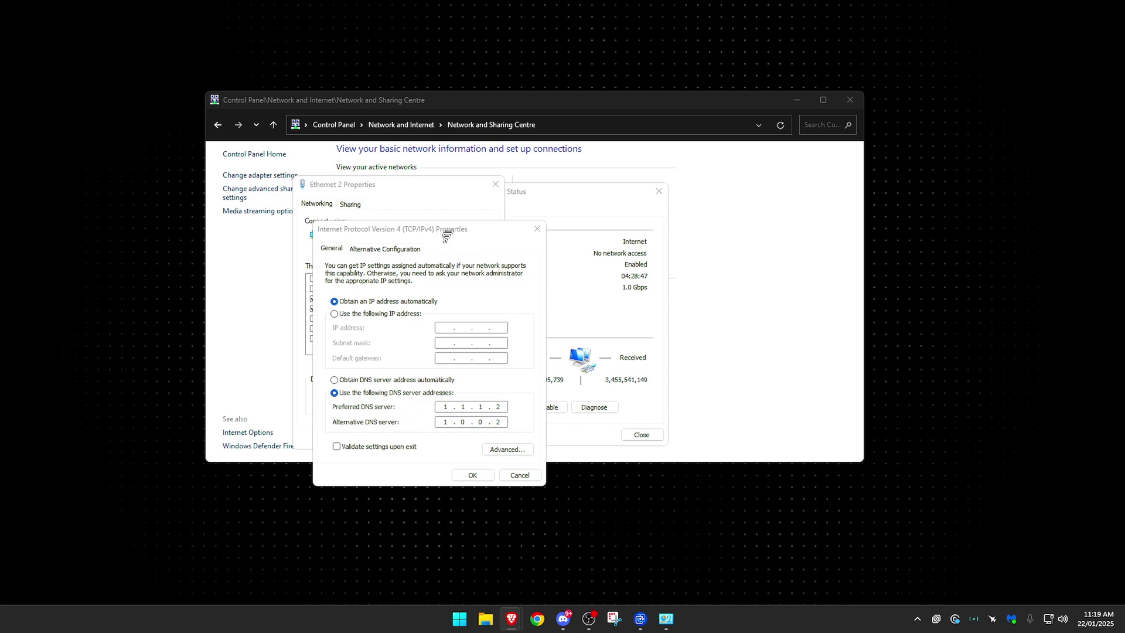
- Reposition the IPv4 Properties dialog, leaving DNS servers 1.1.1.2 and 1.0.0.2 unchanged
mouse_move(446, 233)
left_mouse_down()
mouse_move(467, 199)
mouse_move(433, 218)
mouse_move(440, 233)
left_mouse_up()
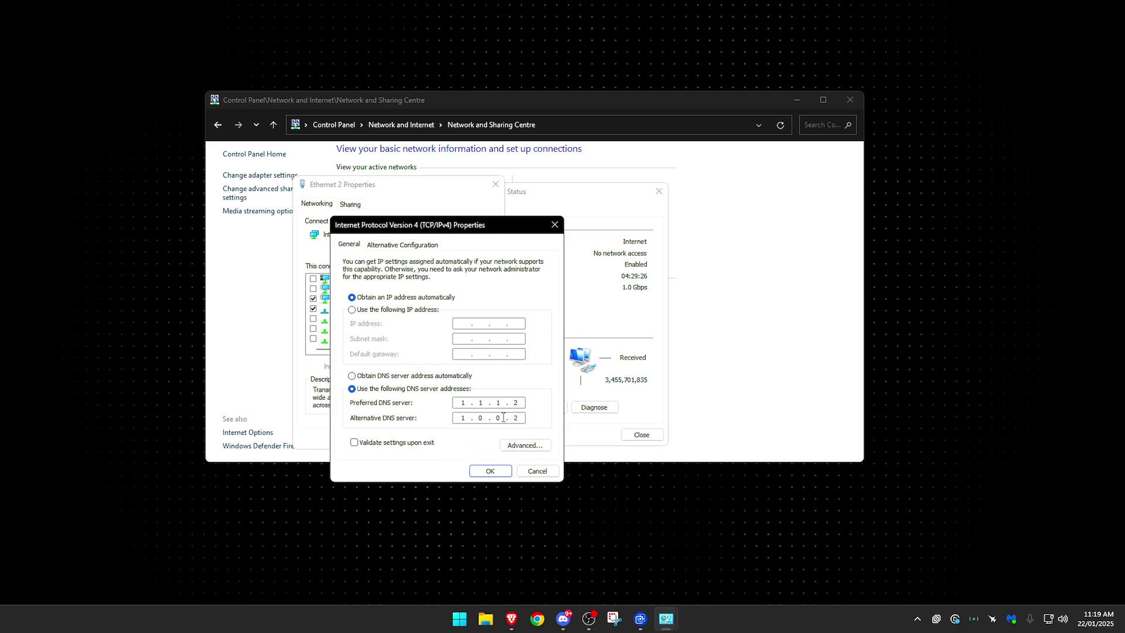
- Confirm the DNS settings, close the network window, and browse Power Options' plans including Ultimate Performance
left_click(493, 470)
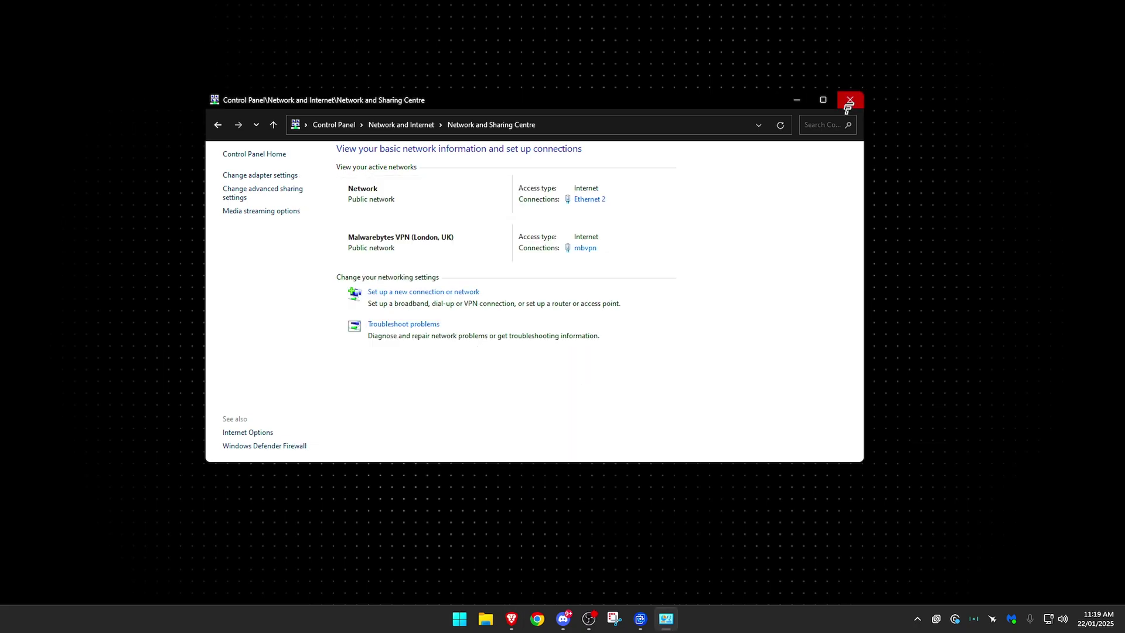
left_click(849, 101)
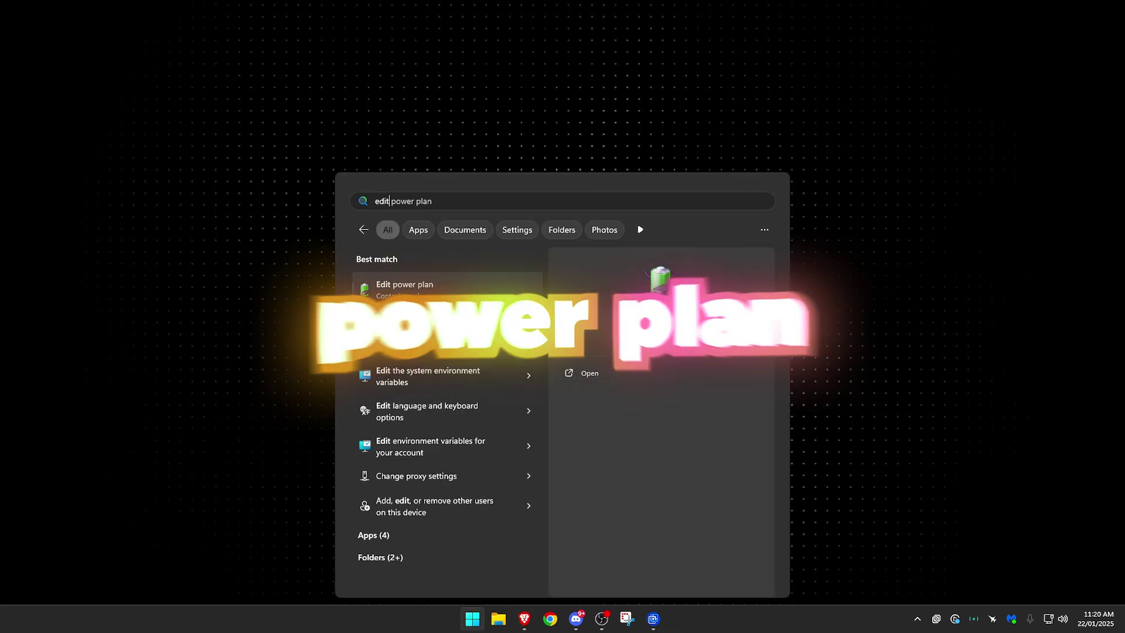
key("Return")
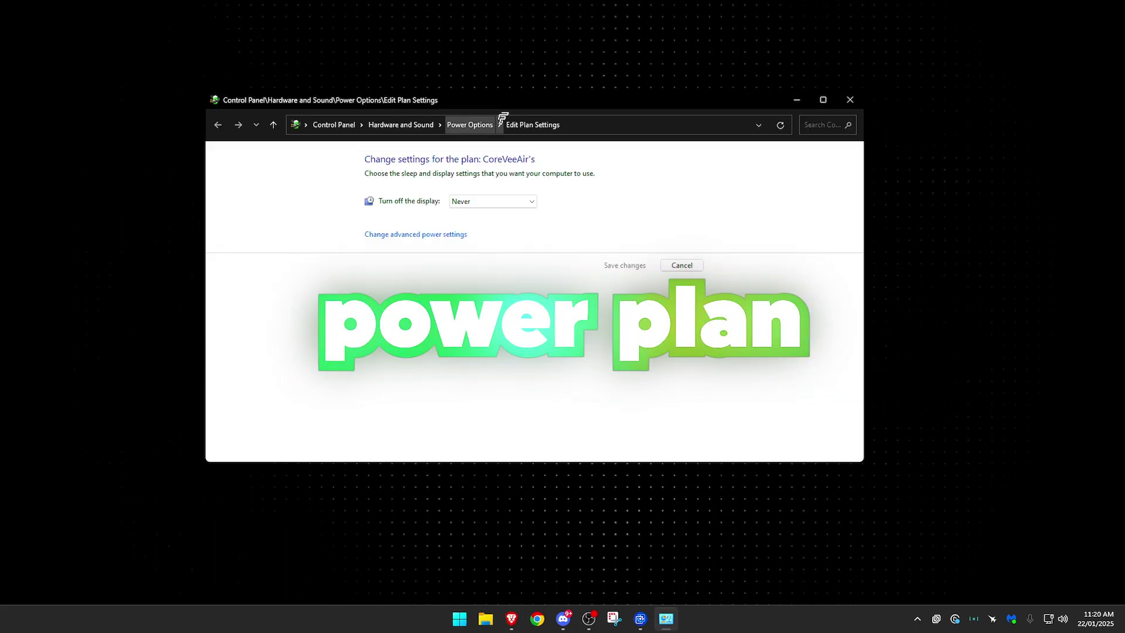
left_click(471, 118)
scroll(528, 334, "down", 1)
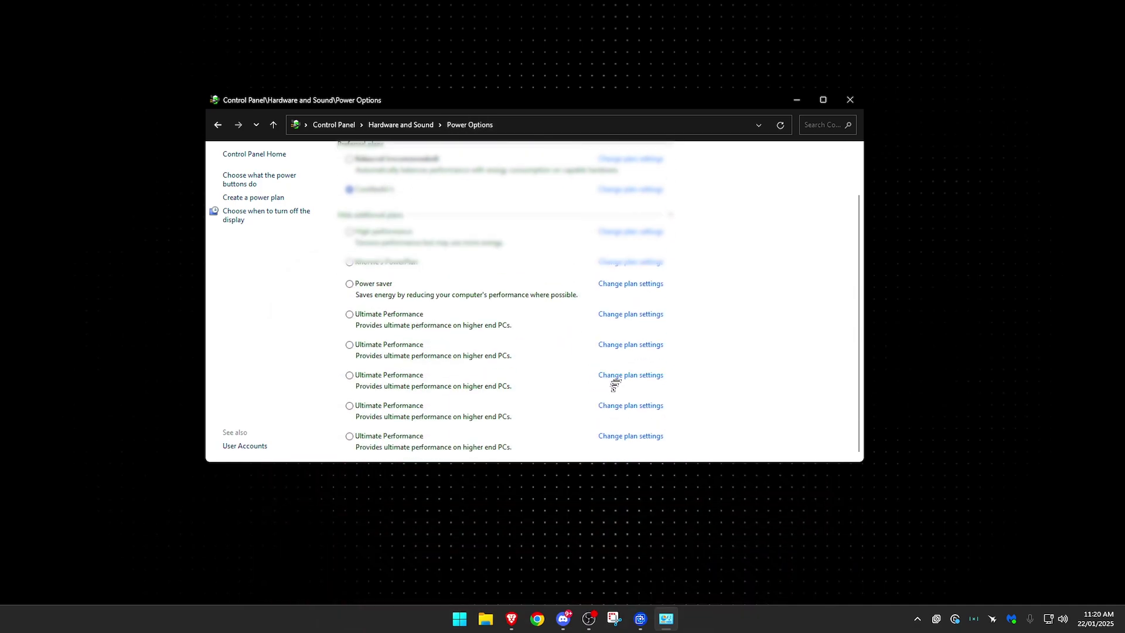
scroll(727, 302, "up", 1)
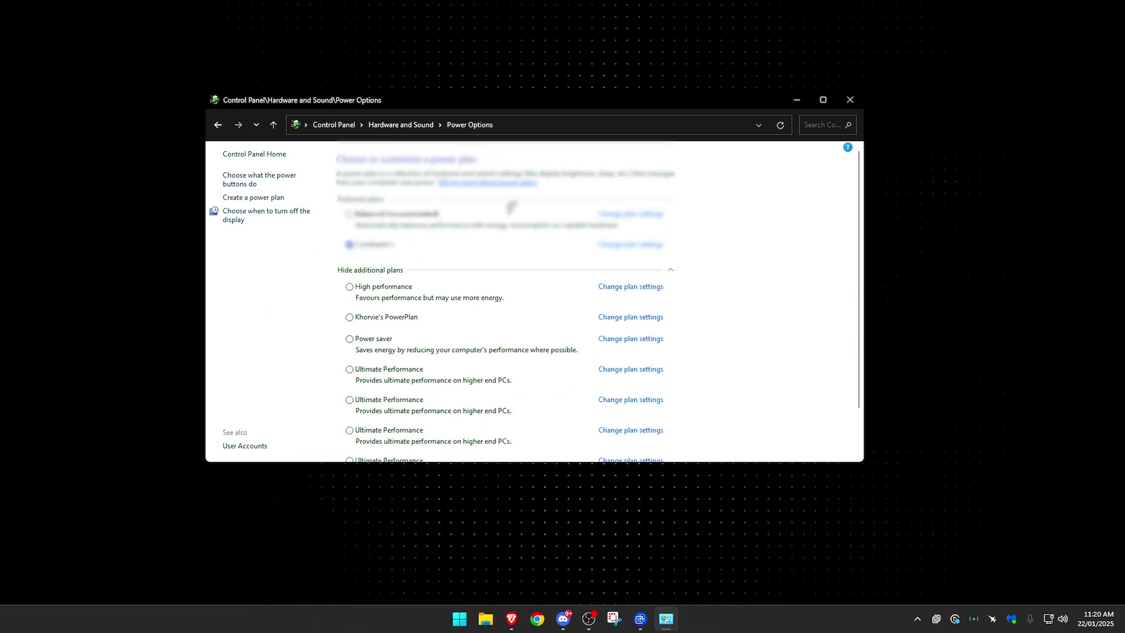
scroll(366, 220, "down", 1)
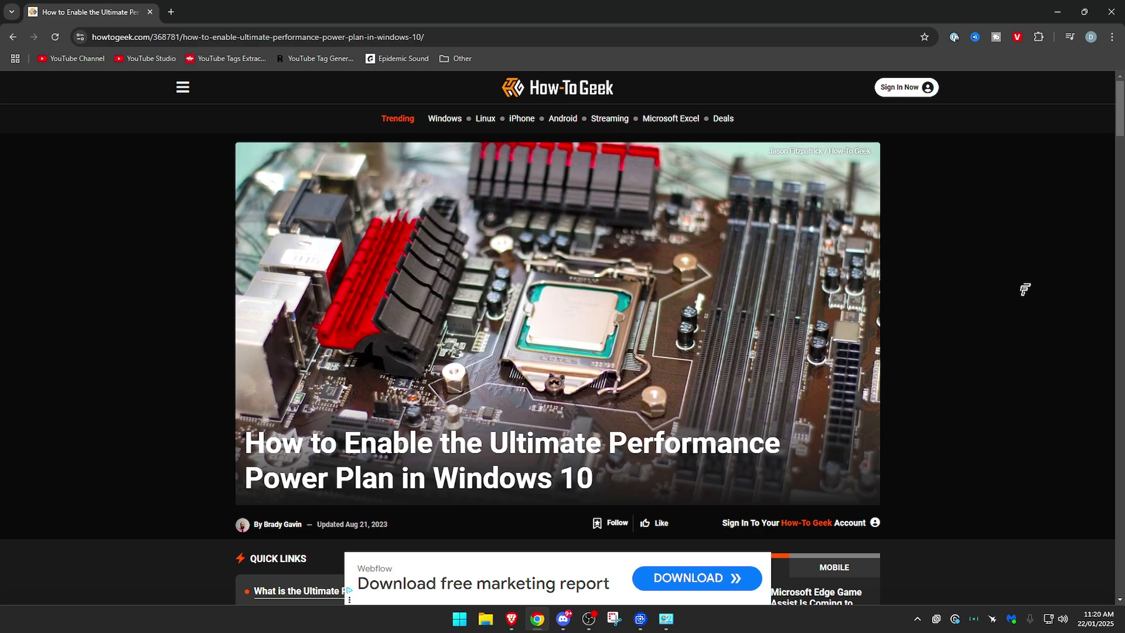
scroll(954, 301, "down", 10)
scroll(498, 375, "up", 10)
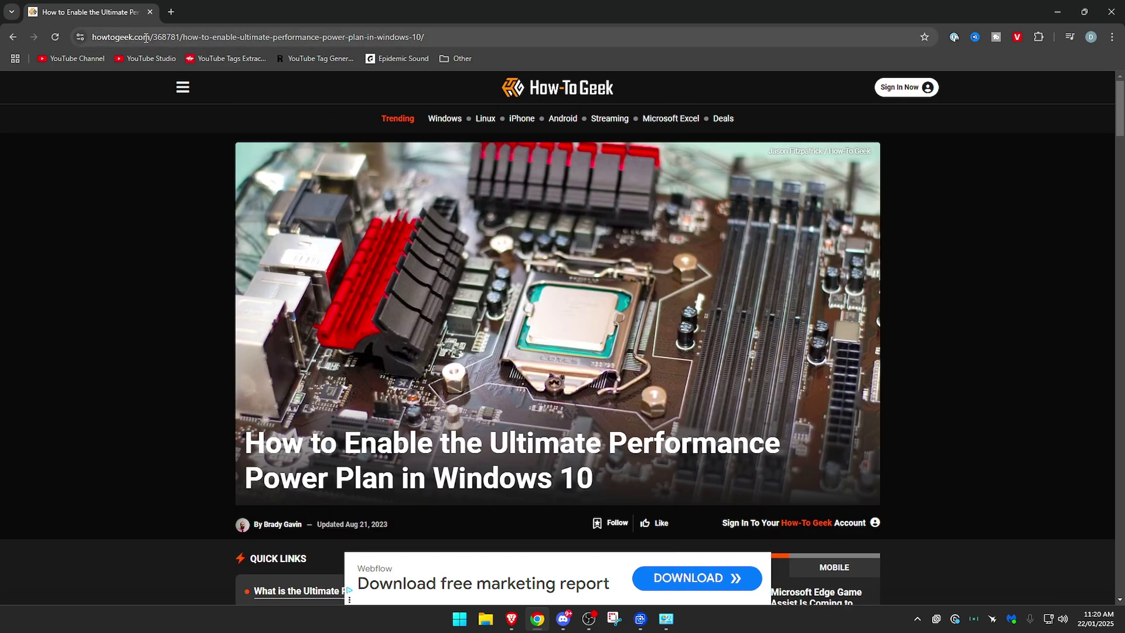
- Scroll the How-To Geek article to the powercfg -duplicatescheme command and copy it
scroll(513, 361, "down", 12)
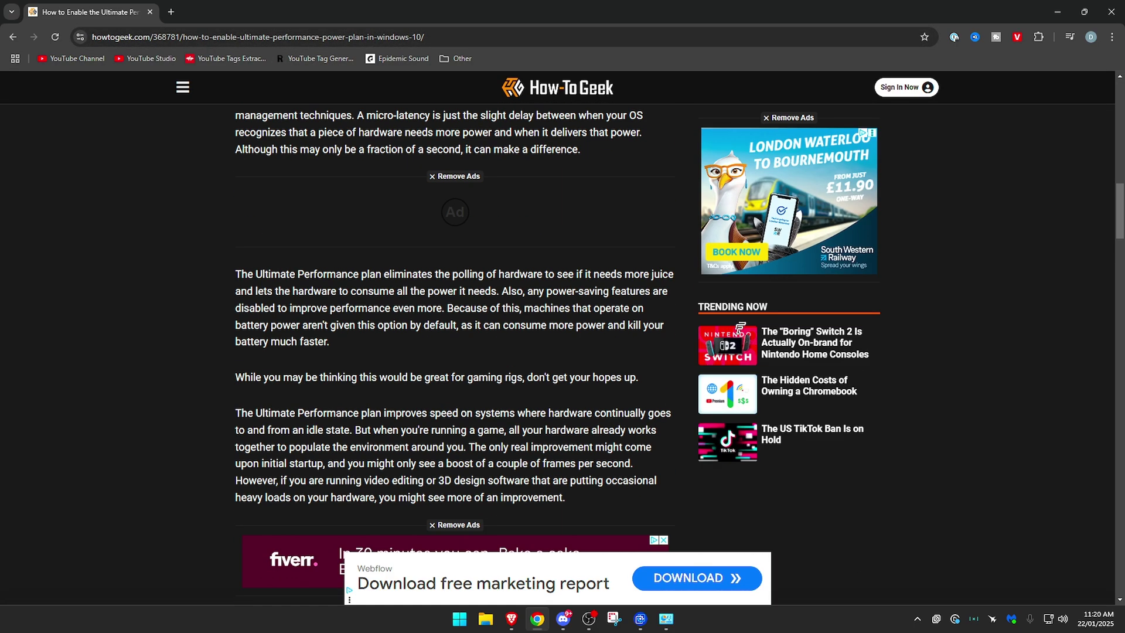
scroll(740, 328, "down", 20)
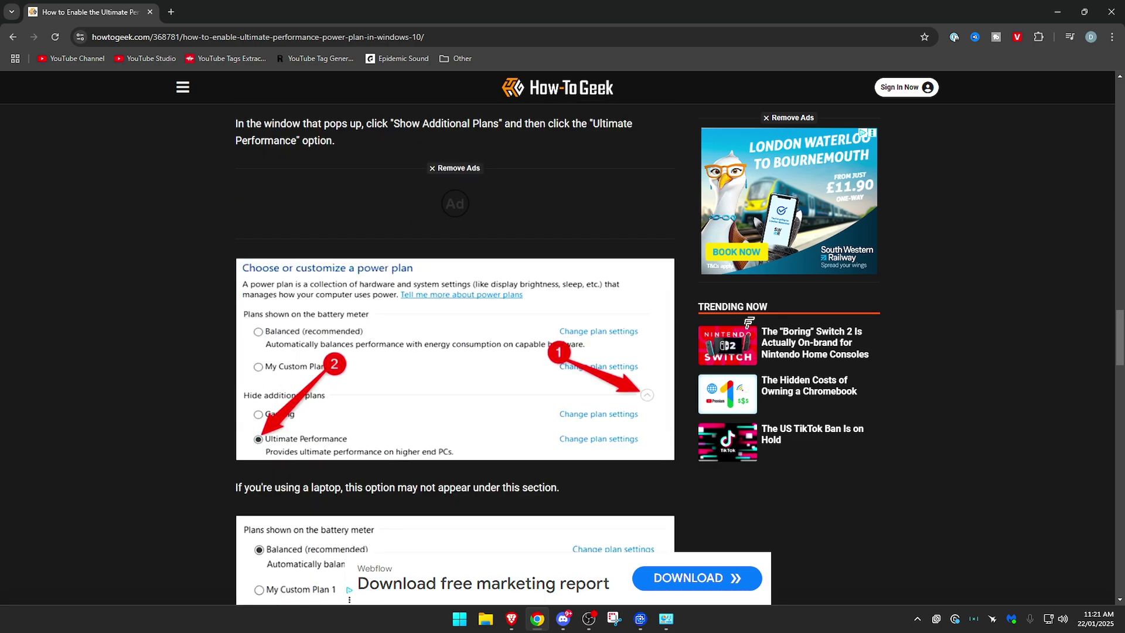
scroll(645, 328, "up", 4)
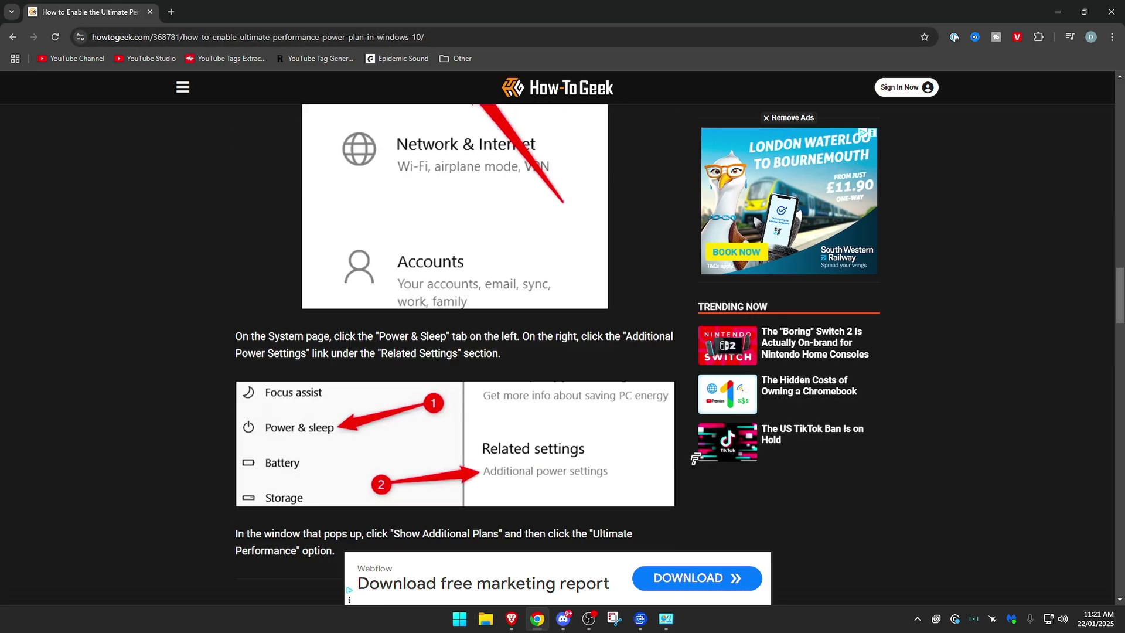
scroll(645, 327, "down", 10)
scroll(655, 334, "down", 7)
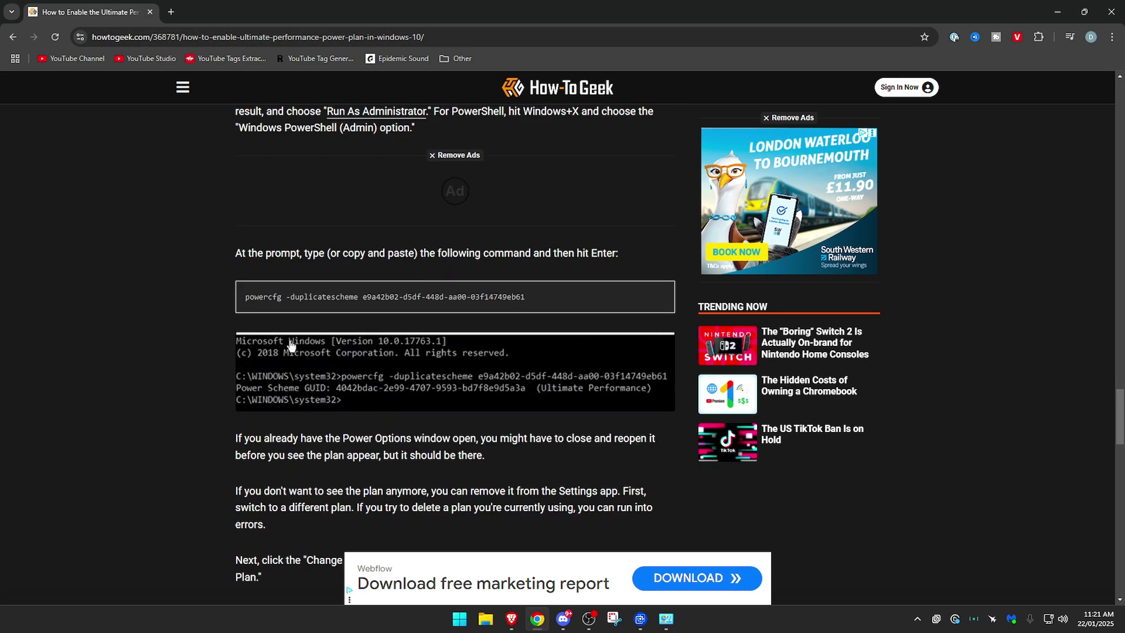
left_click_drag(245, 296, 526, 298)
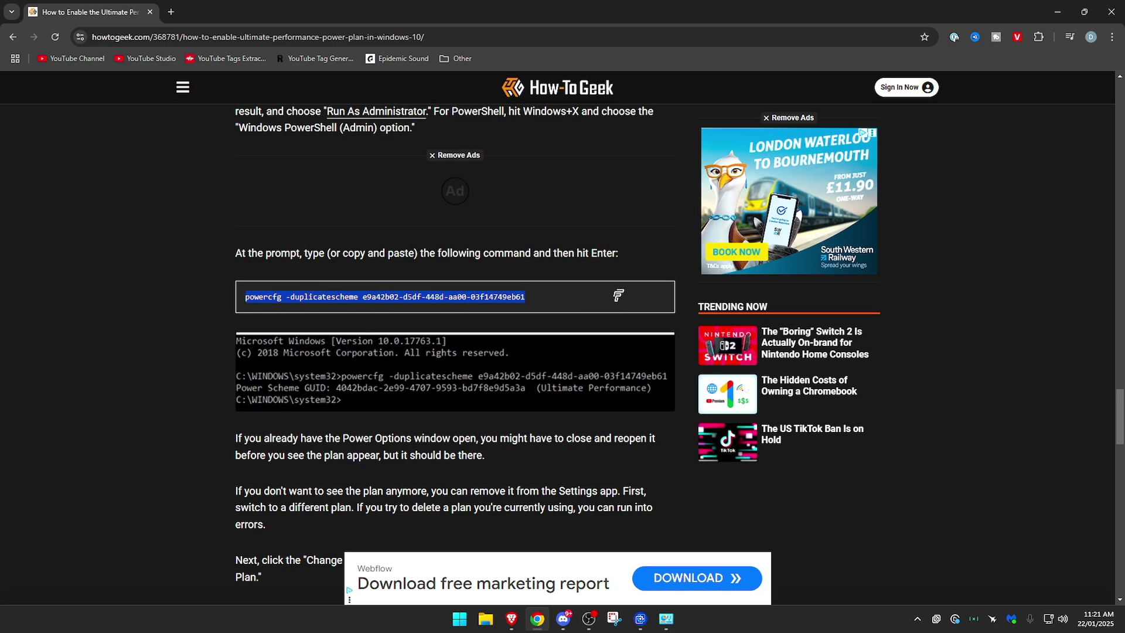
right_click(415, 305)
left_click(440, 318)
- Run the pasted powercfg -duplicatescheme command in an administrator PowerShell, creating an Ultimate Performance plan
key("super")
type("powe")
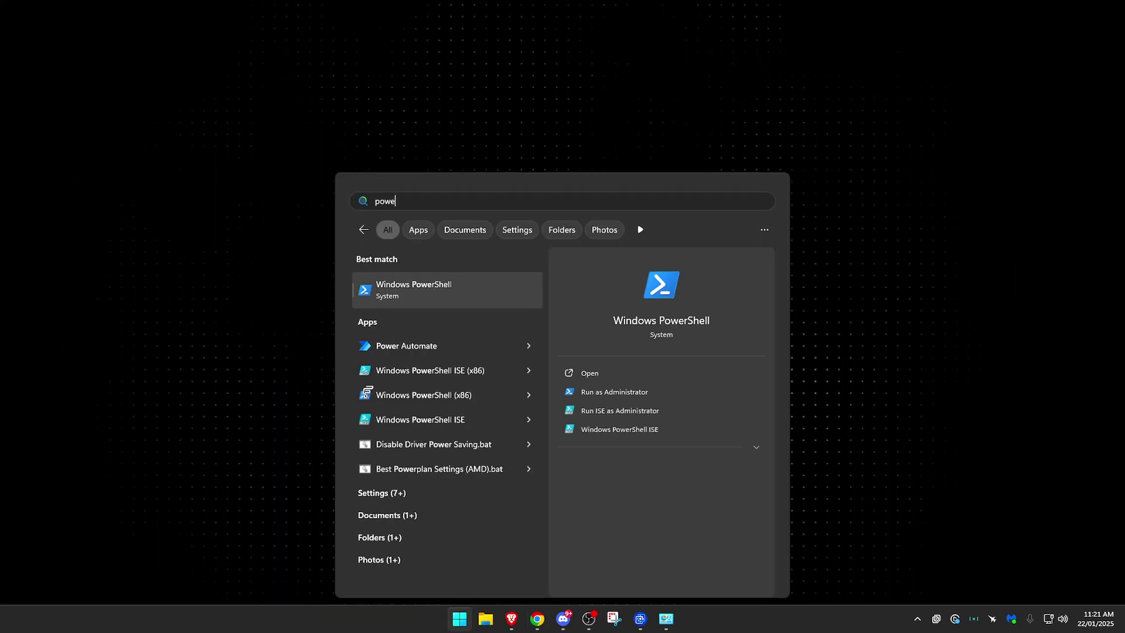
type("rshell")
right_click(433, 290)
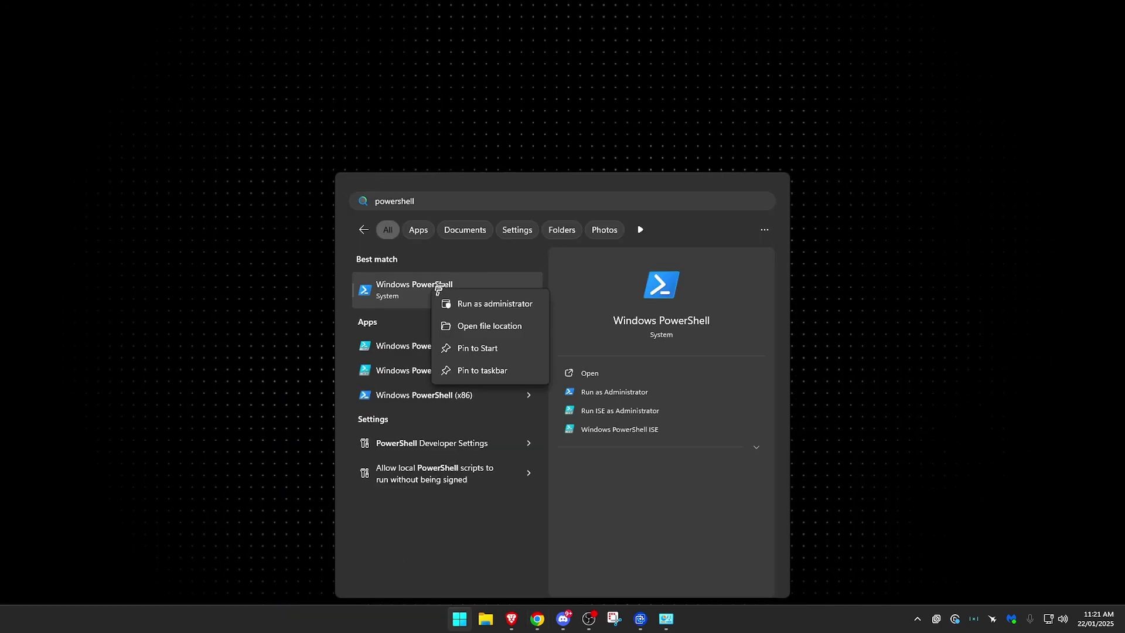
left_click(516, 303)
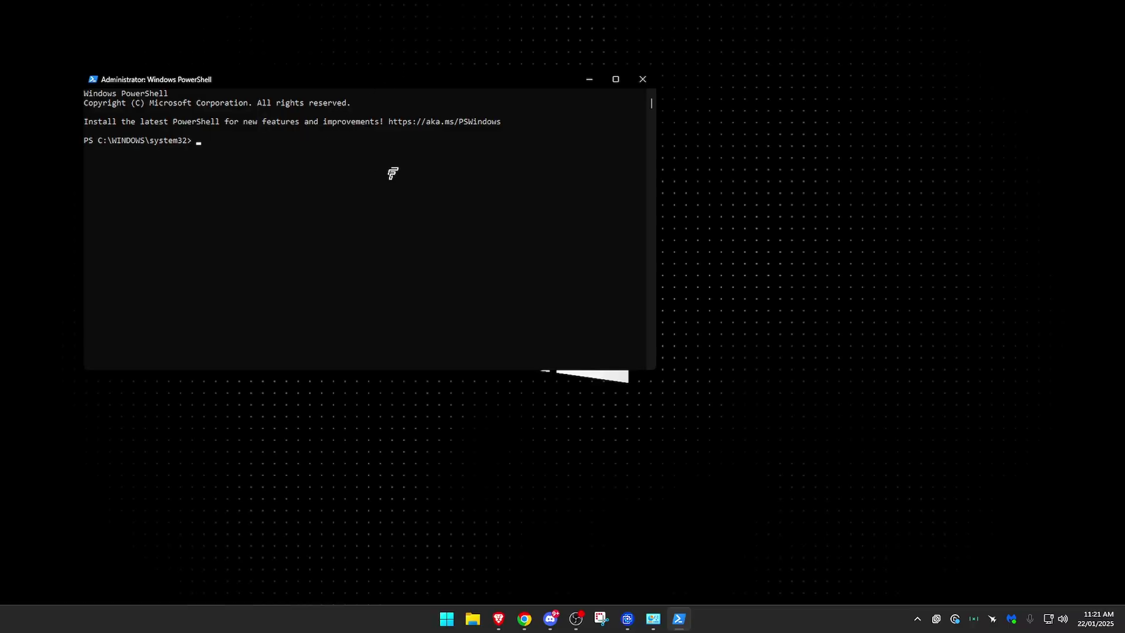
right_click(393, 173)
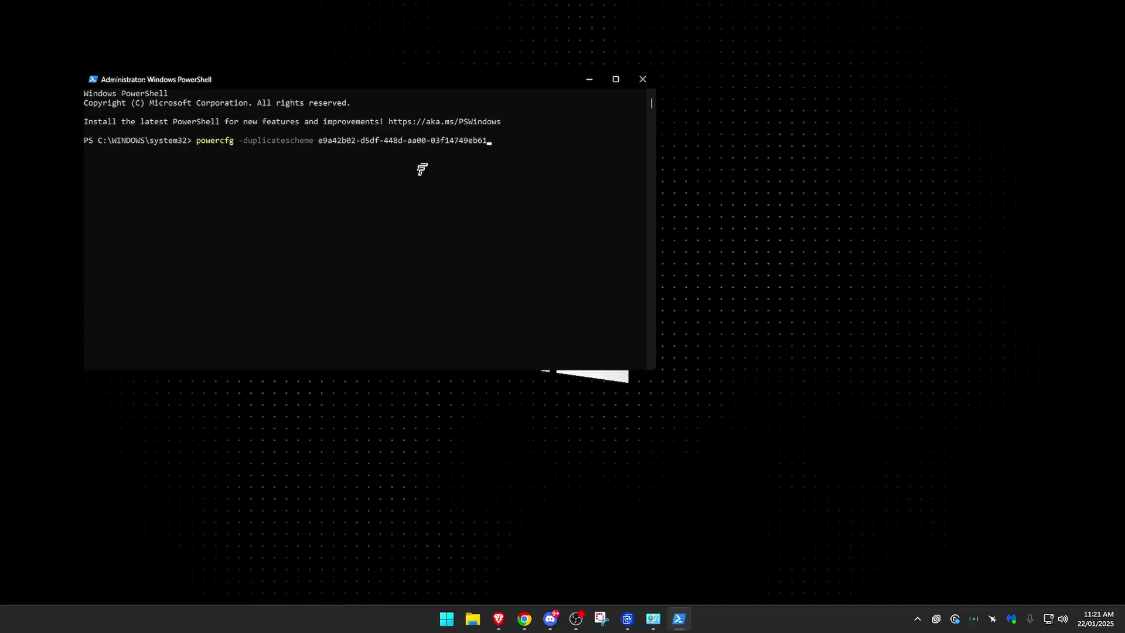
key("Return")
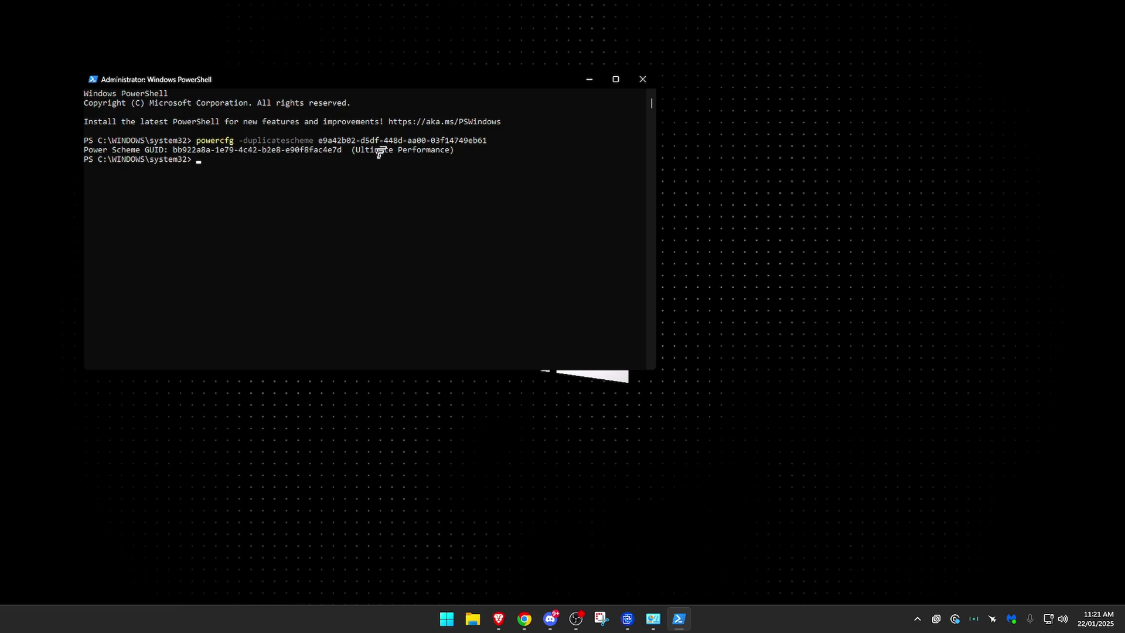
left_click(643, 79)
scroll(440, 354, "up", 2)
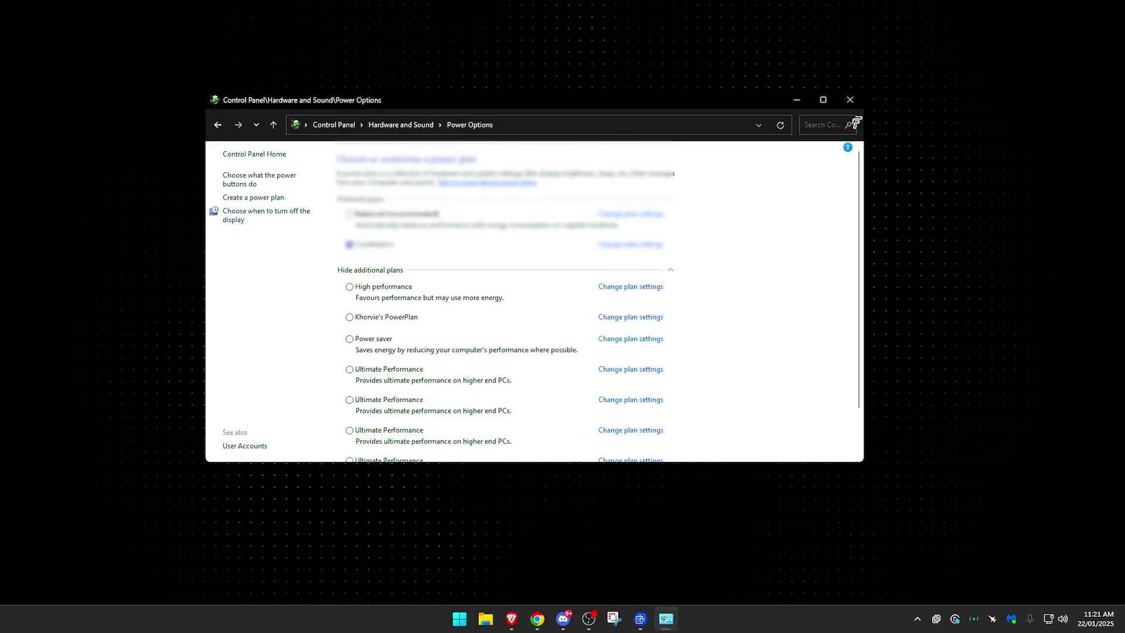
- Reopen Power Options via an 'edit power plan' search and select an Ultimate Performance plan as active
left_click(850, 100)
key("super")
type("edit power plan")
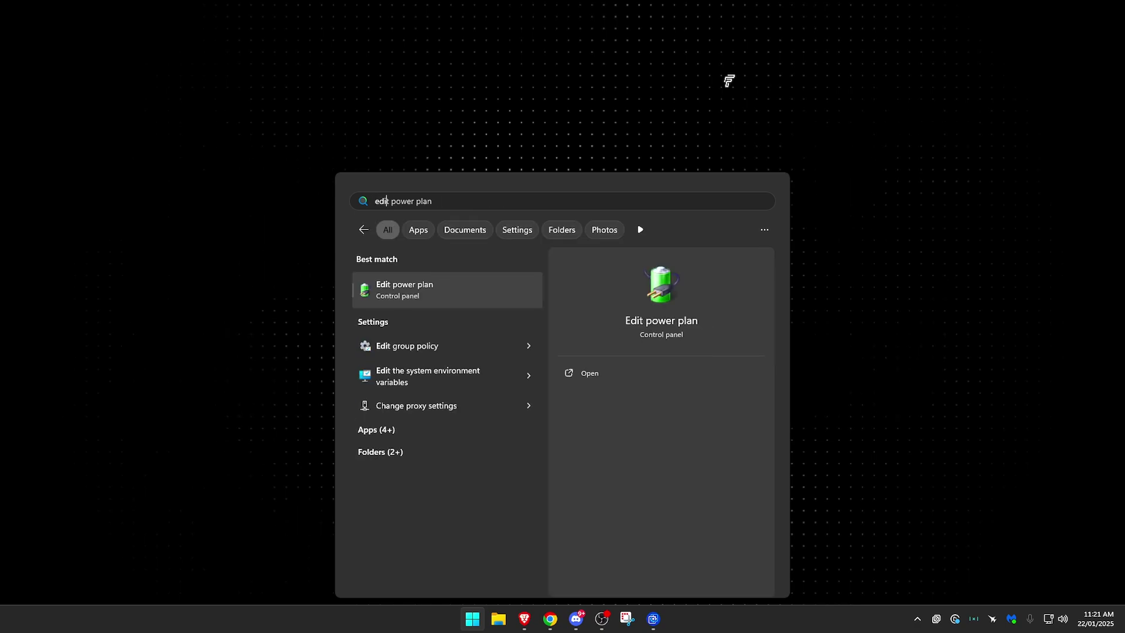
key("Return")
left_click(470, 124)
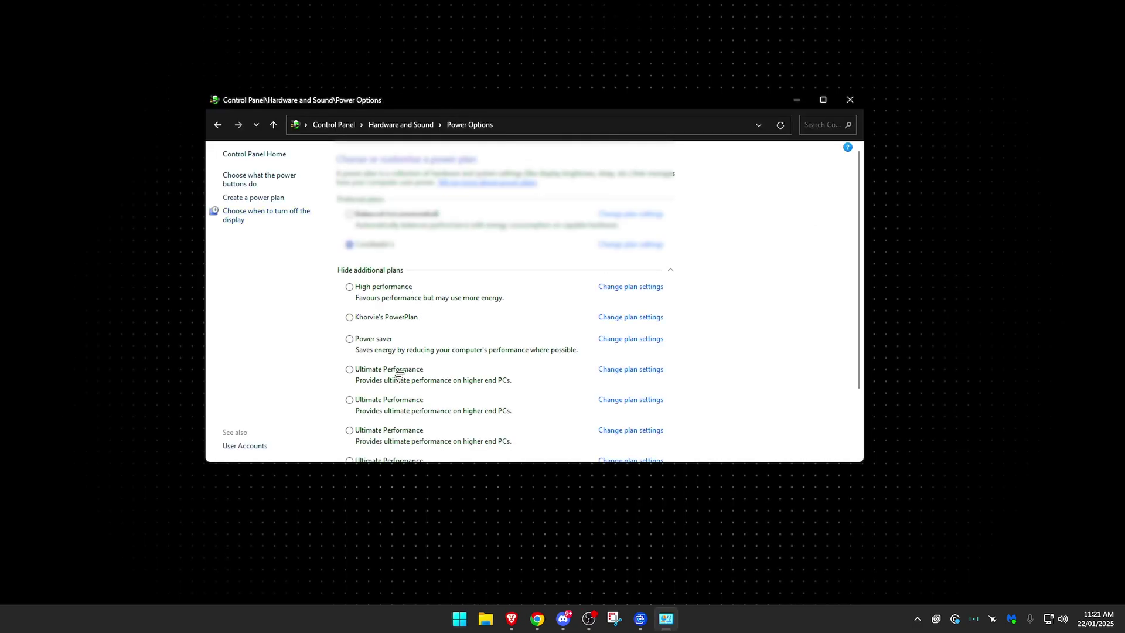
scroll(405, 372, "down", 3)
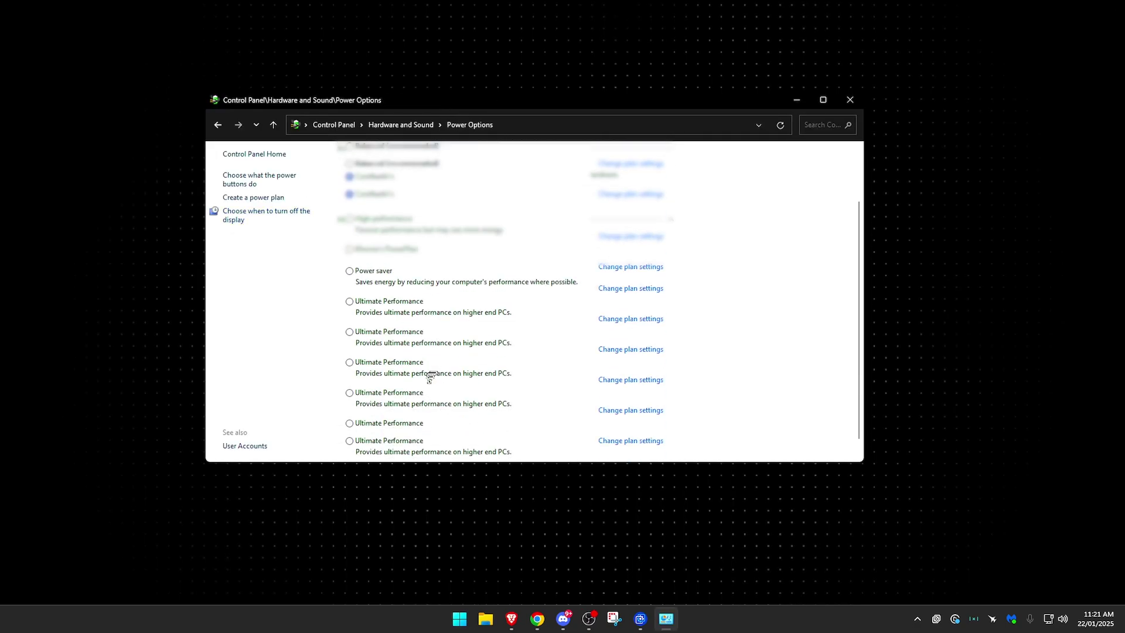
left_click(378, 345)
key("Up")
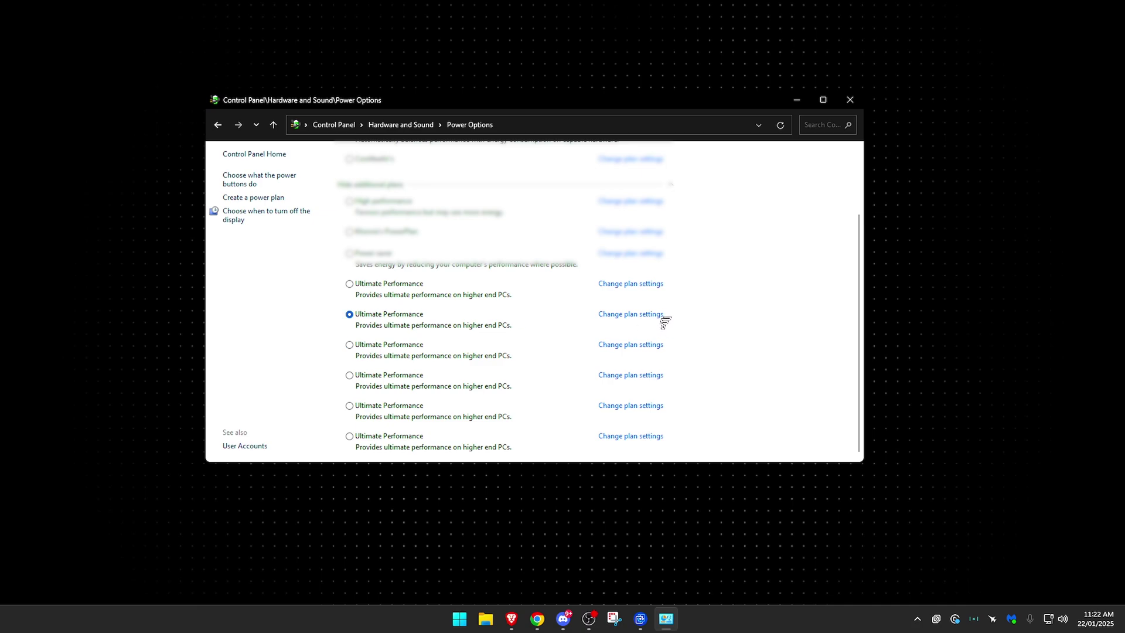
- Open the plan's advanced power settings and check the slide show and Wireless Adapter power-saving values
left_click(639, 314)
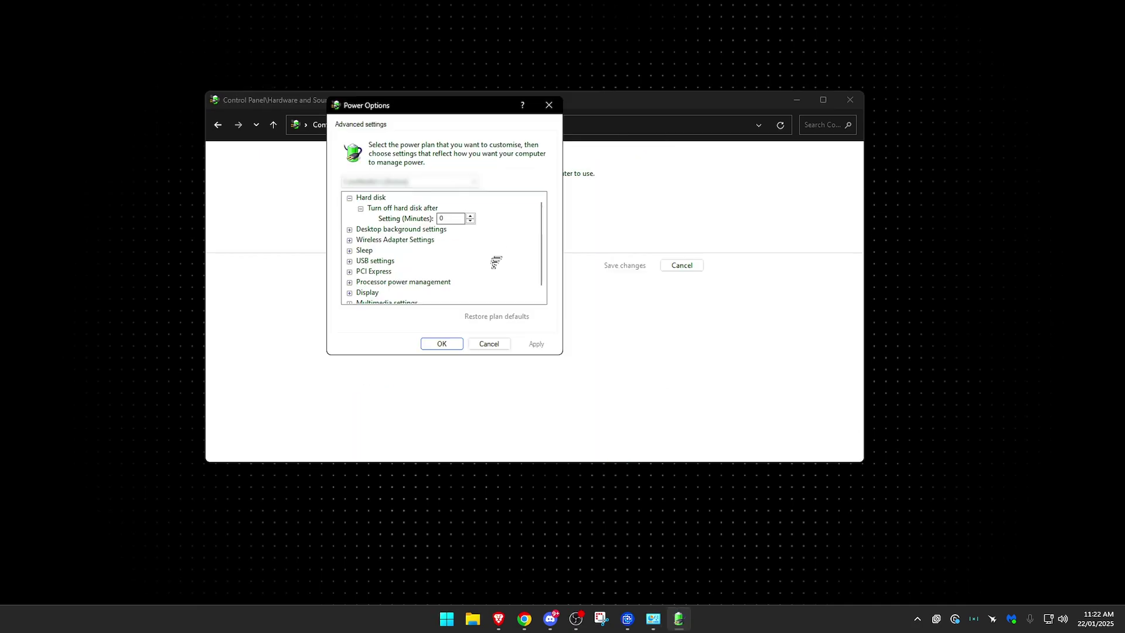
scroll(504, 257, "down", 1)
scroll(511, 252, "up", 1)
scroll(514, 255, "down", 1)
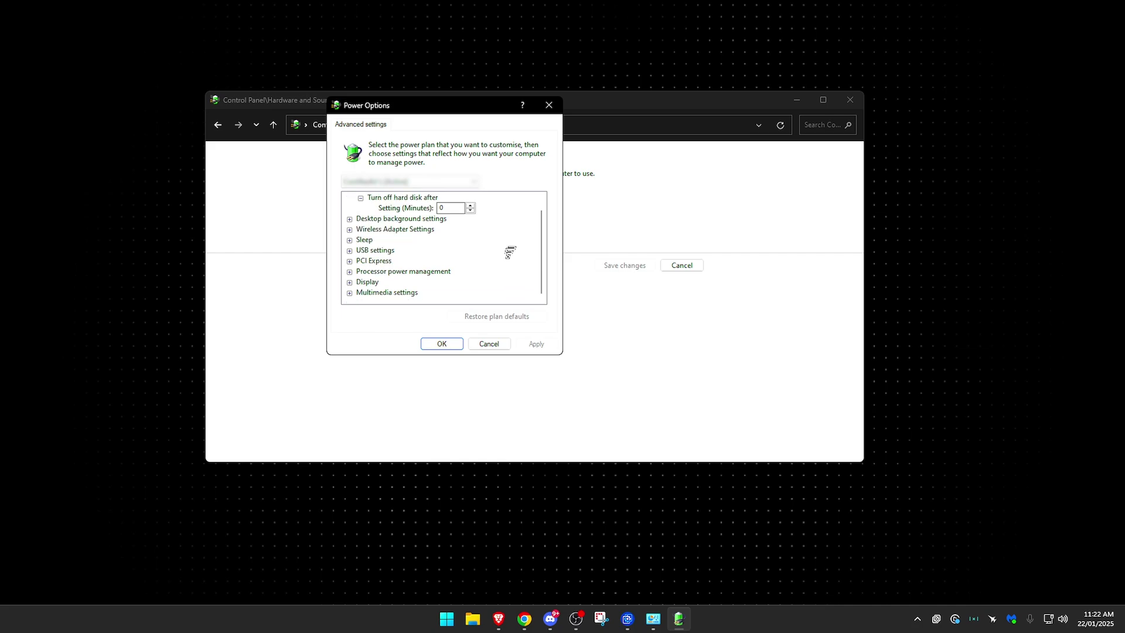
scroll(507, 251, "up", 1)
scroll(503, 258, "down", 1)
scroll(489, 260, "up", 1)
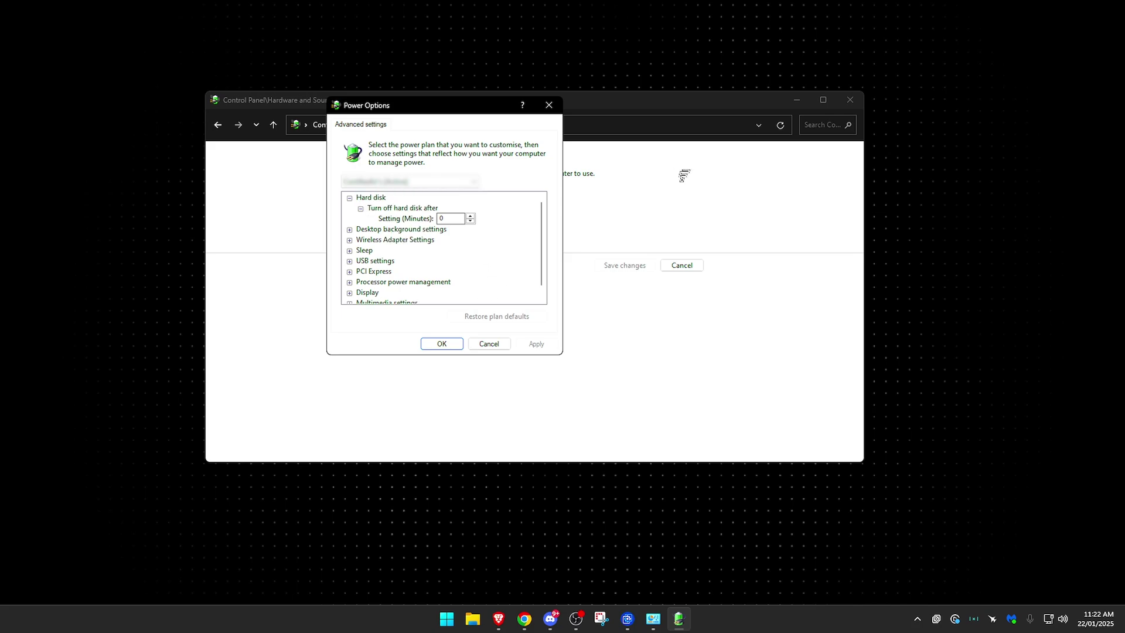
left_click(349, 229)
left_click(360, 240)
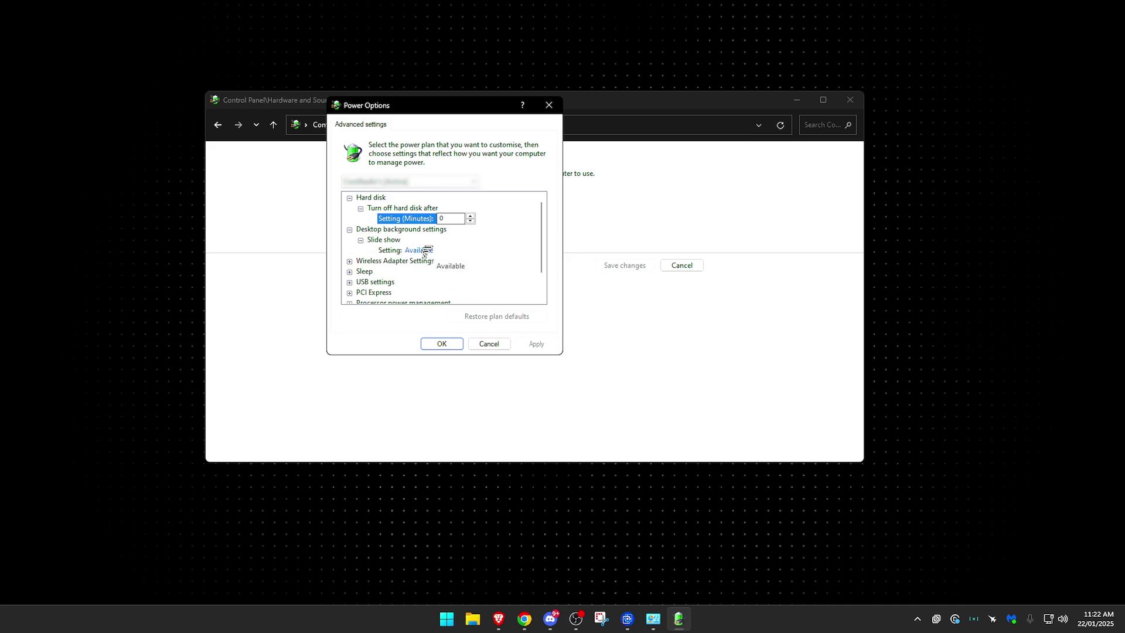
left_click(350, 261)
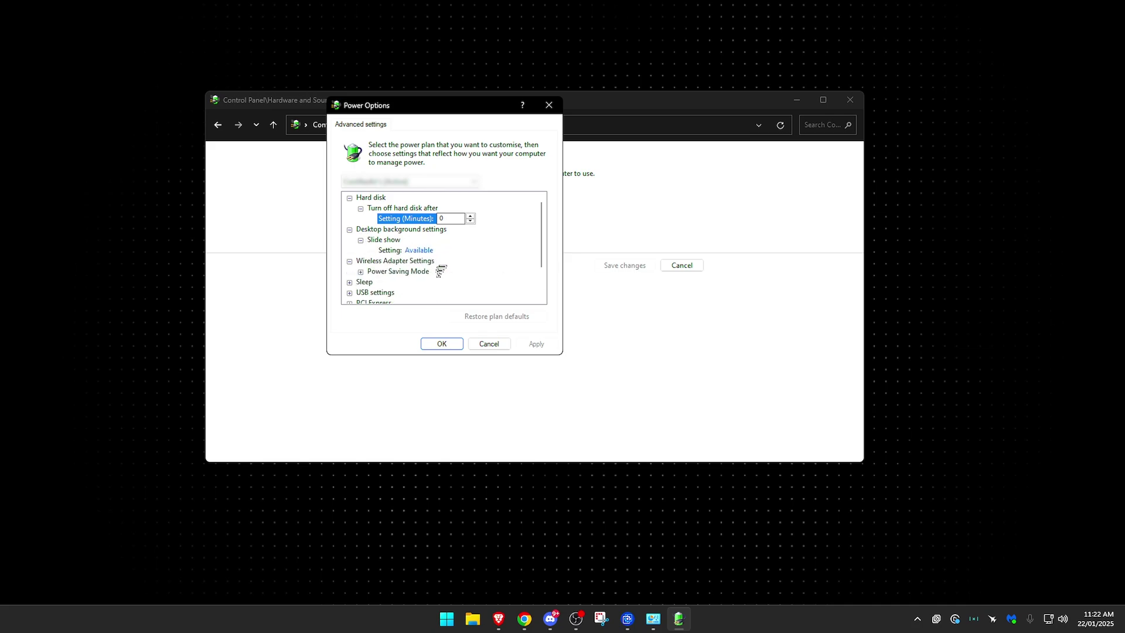
scroll(432, 258, "down", 1)
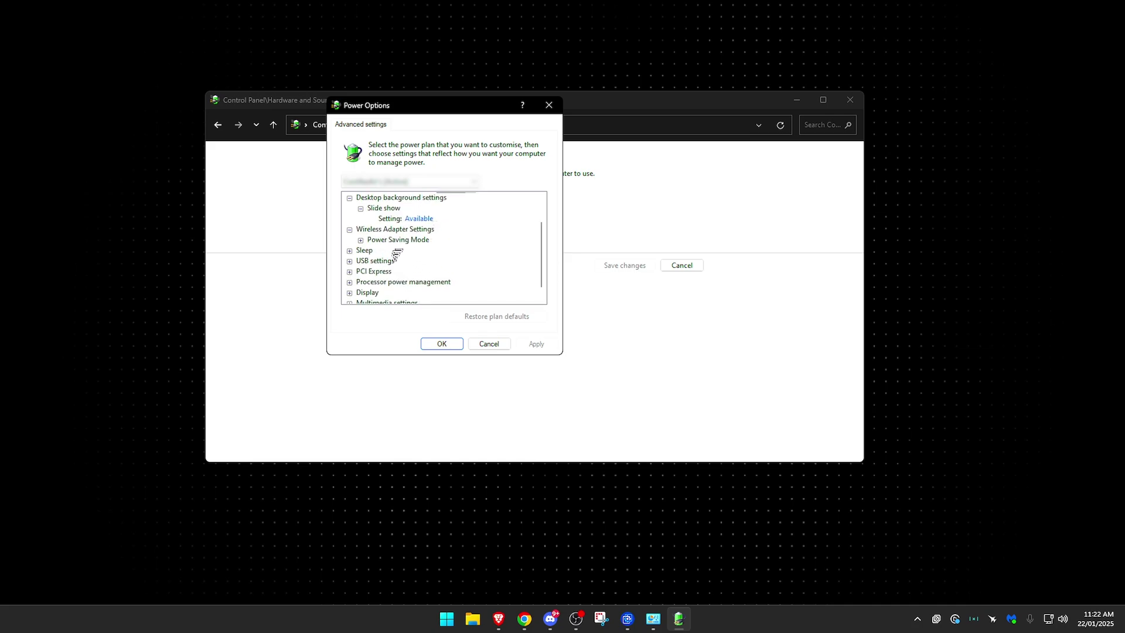
left_click(360, 240)
- Review Sleep wake timers, USB selective suspend, PCI Express link state (Off) and processor states (100%)
left_click(349, 261)
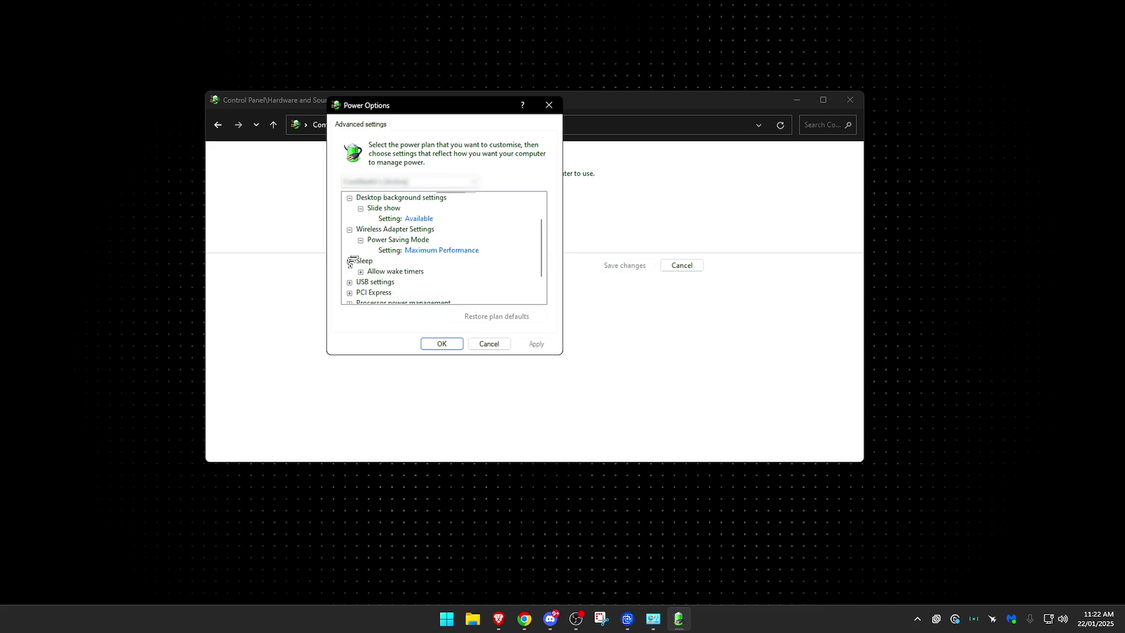
scroll(354, 258, "down", 1)
left_click(360, 240)
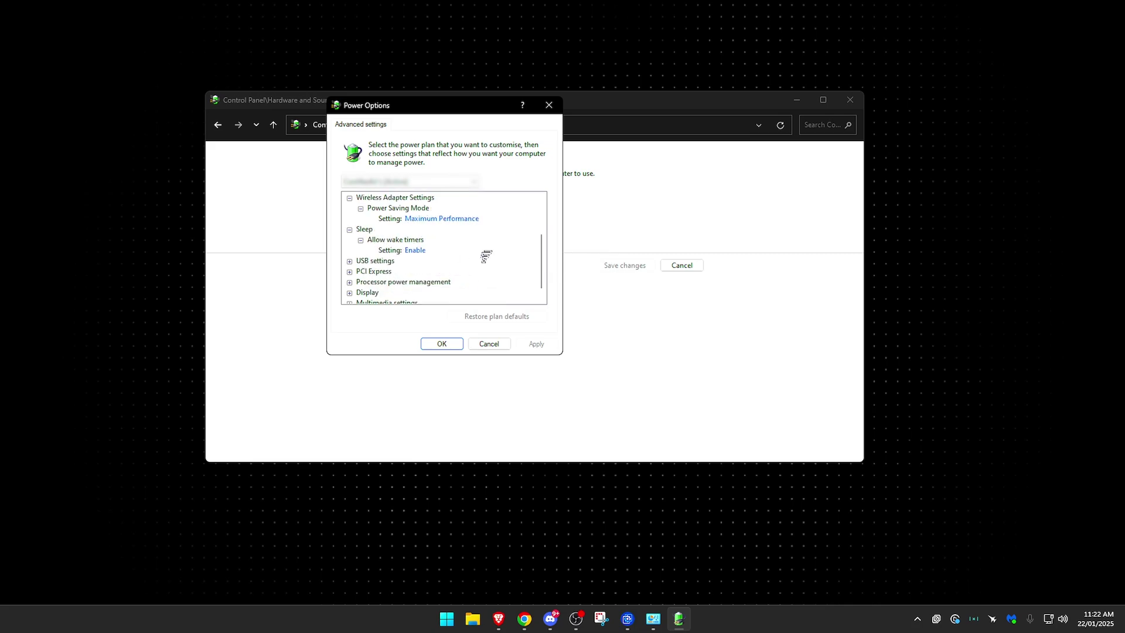
left_click(350, 260)
scroll(361, 258, "down", 1)
left_click(361, 261)
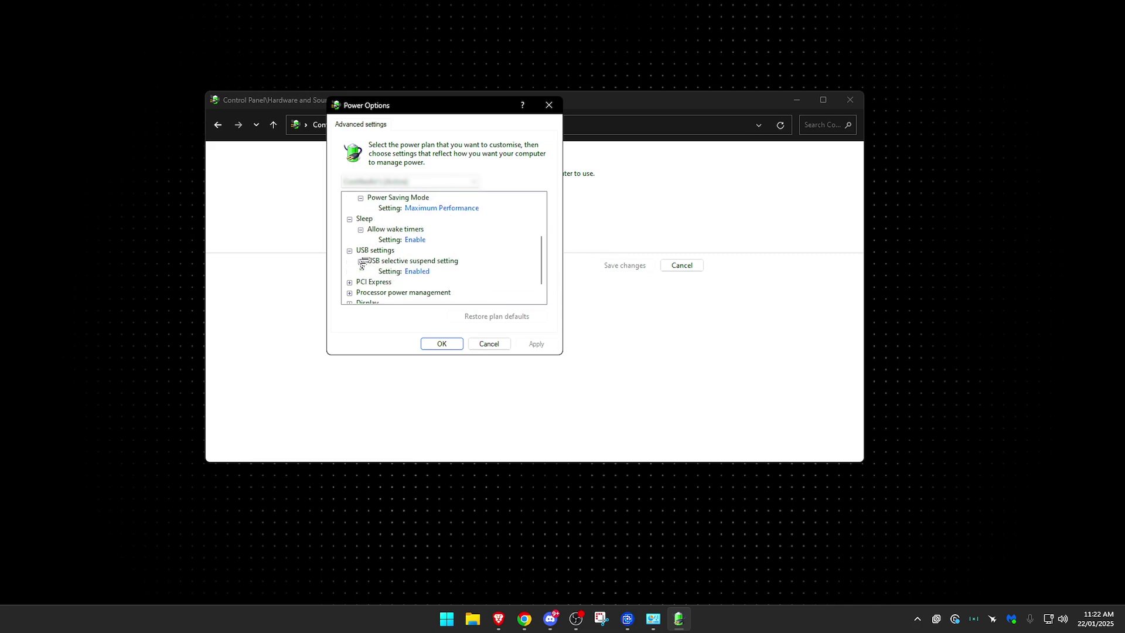
scroll(482, 265, "down", 1)
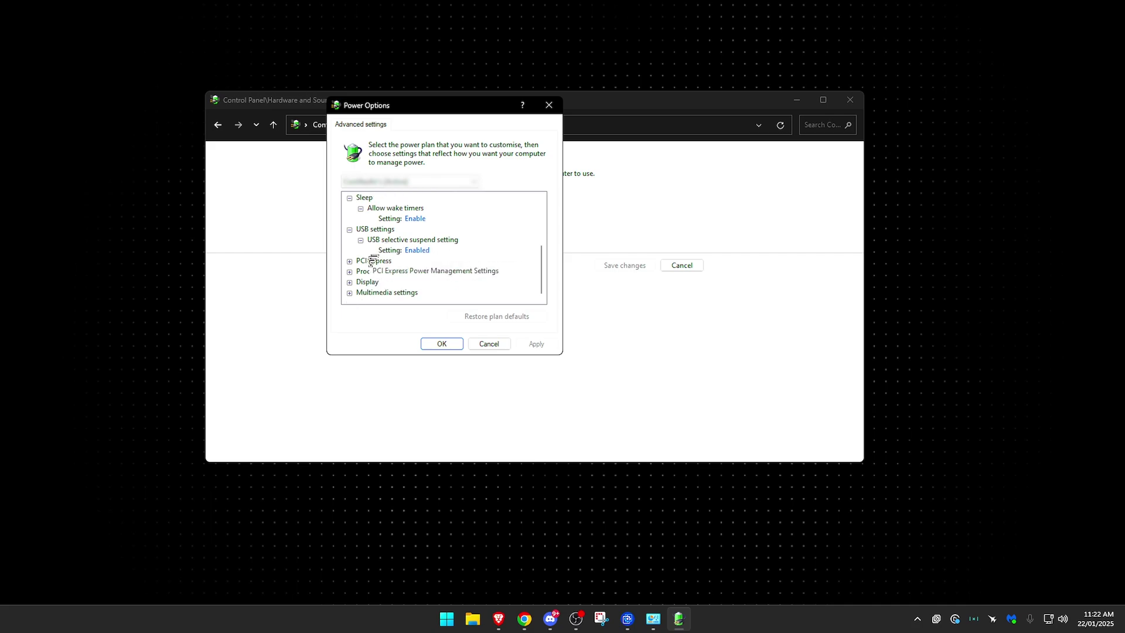
left_click(350, 261)
scroll(374, 262, "down", 1)
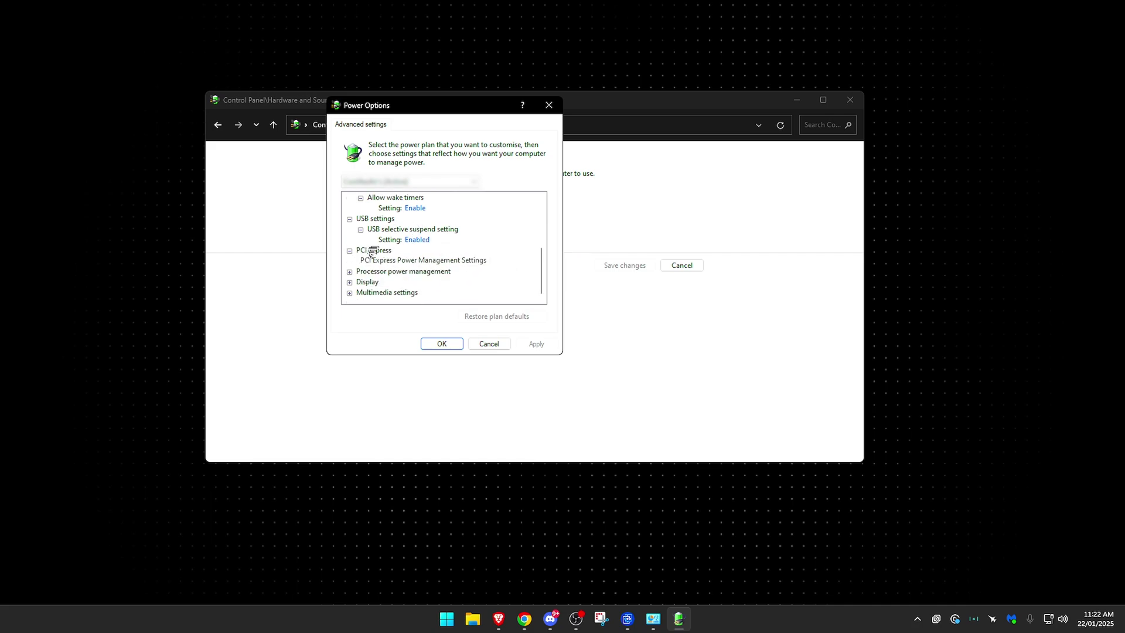
left_click(360, 261)
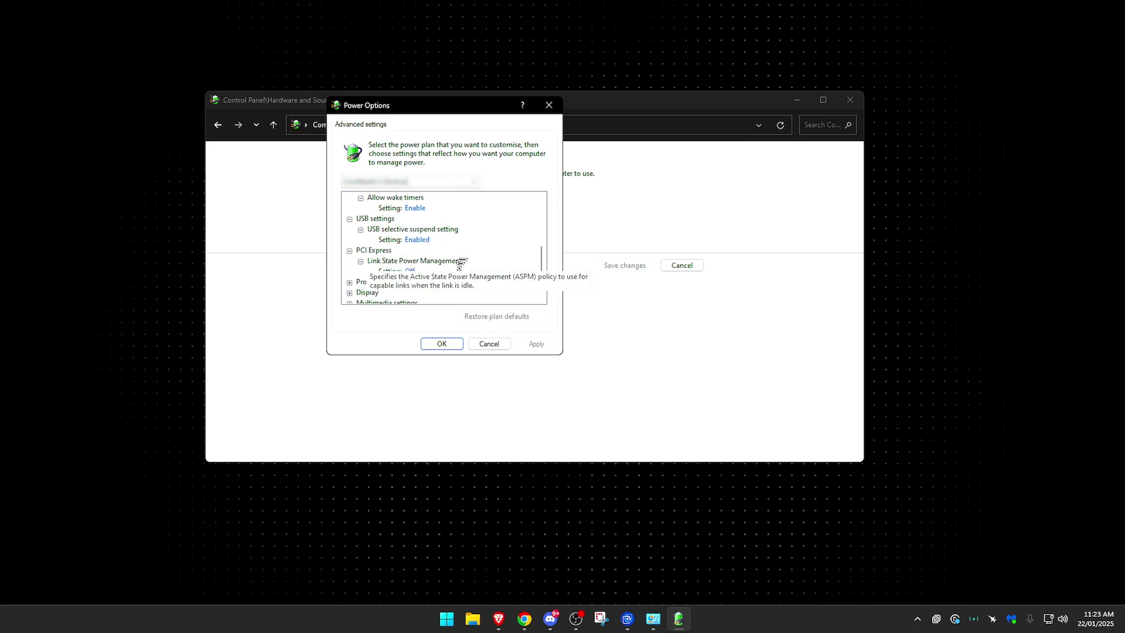
scroll(469, 264, "down", 1)
double_click(389, 271)
scroll(384, 271, "down", 2)
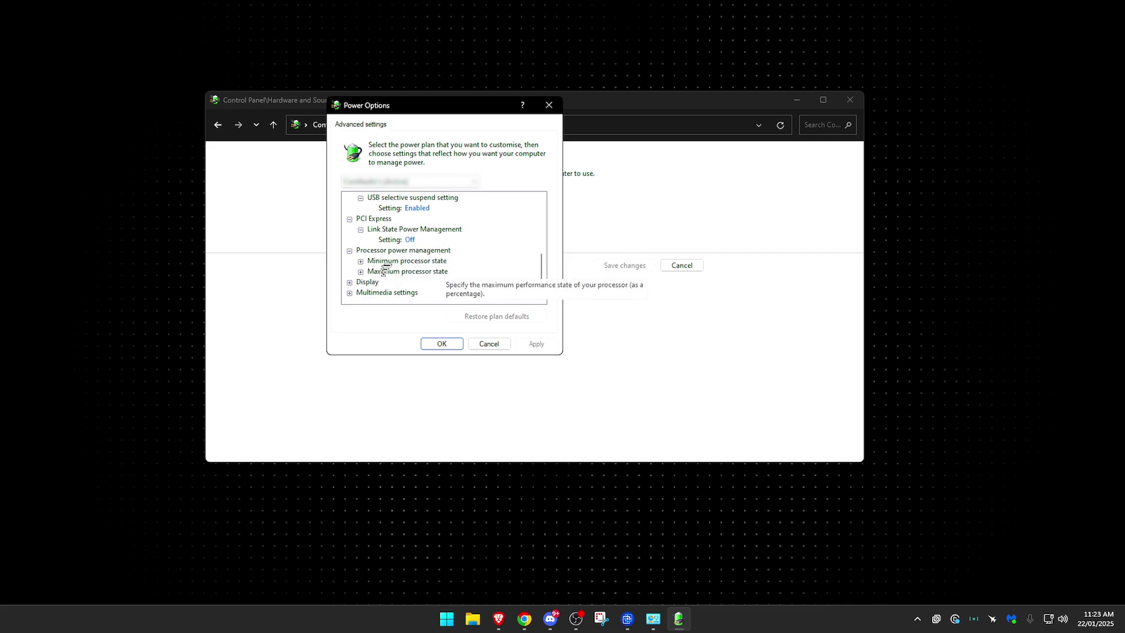
double_click(372, 261)
scroll(371, 269, "down", 1)
double_click(375, 271)
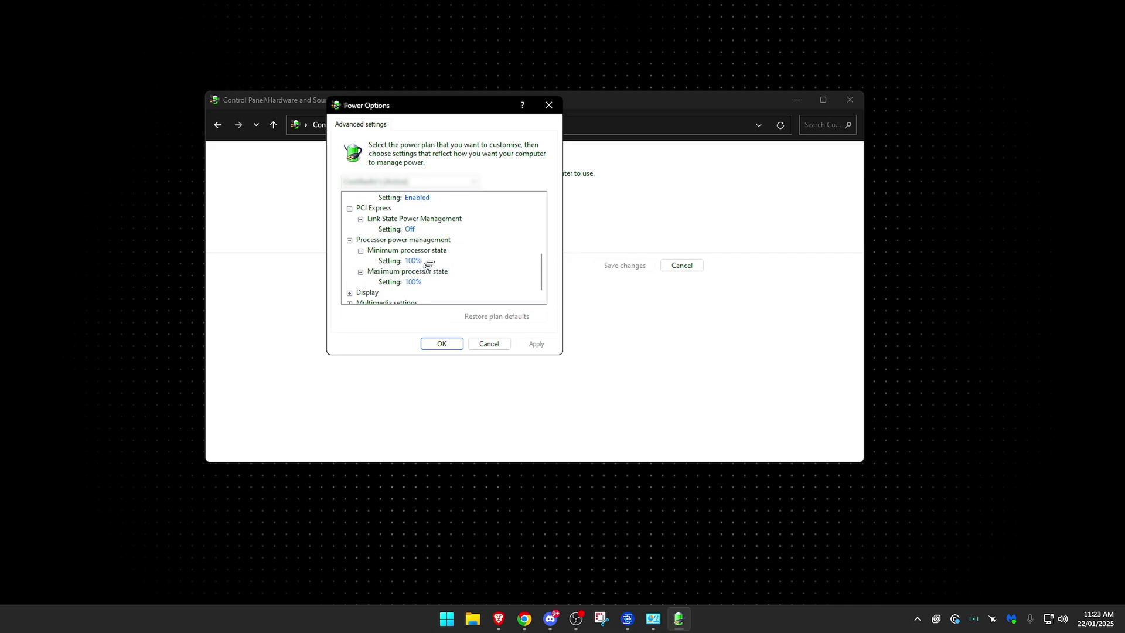
scroll(500, 253, "down", 1)
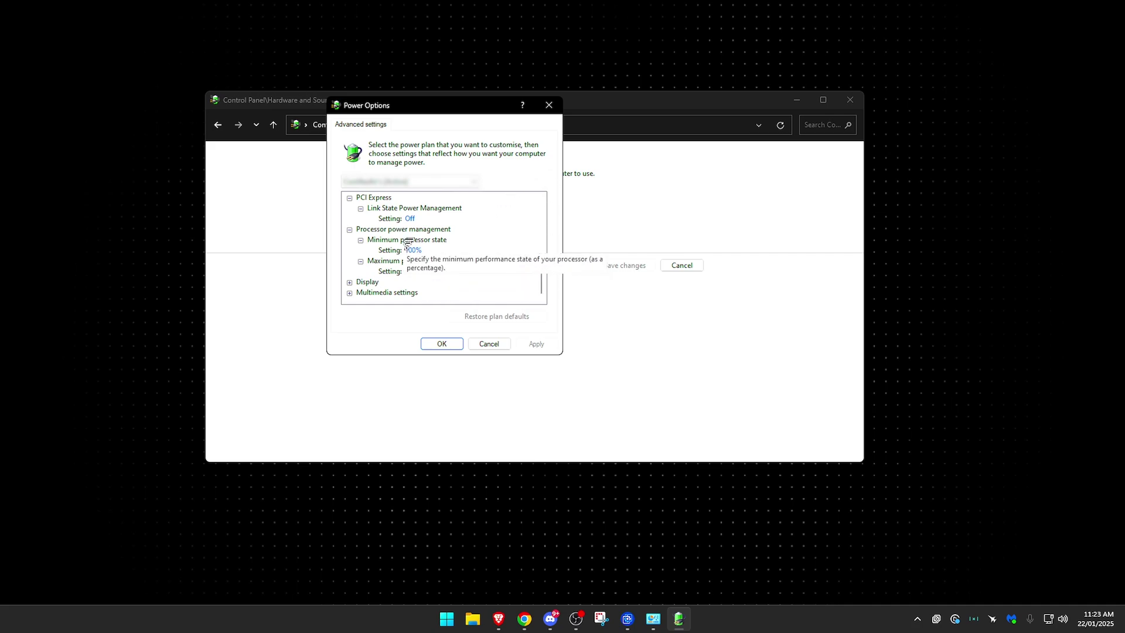
mouse_move(434, 267)
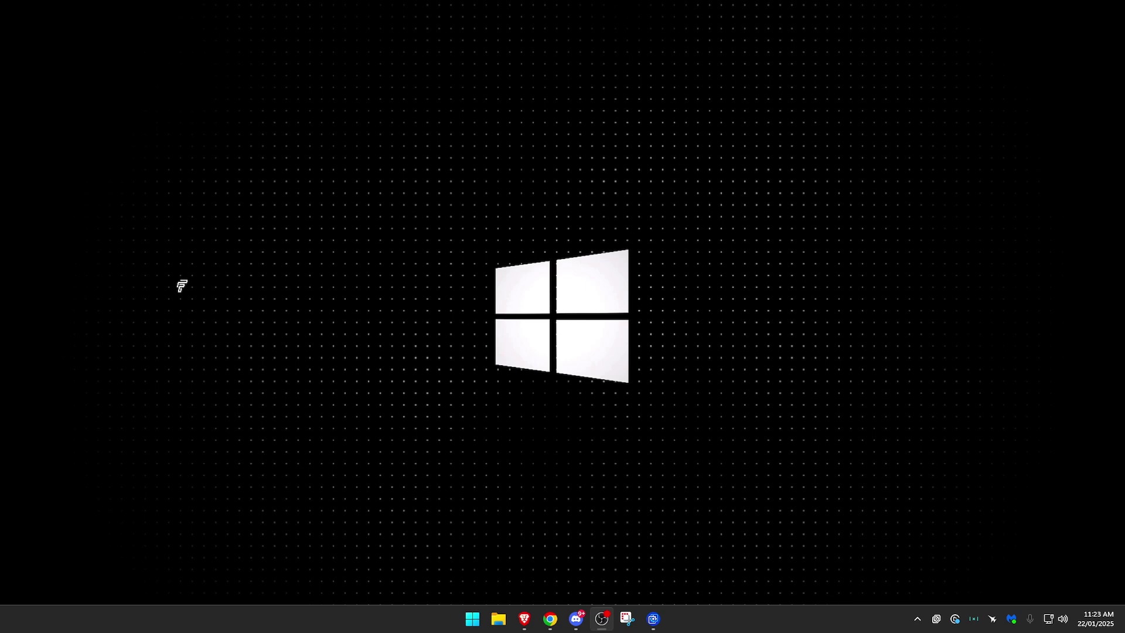
- Launch Task Manager from search and show its Startup apps list
key("super")
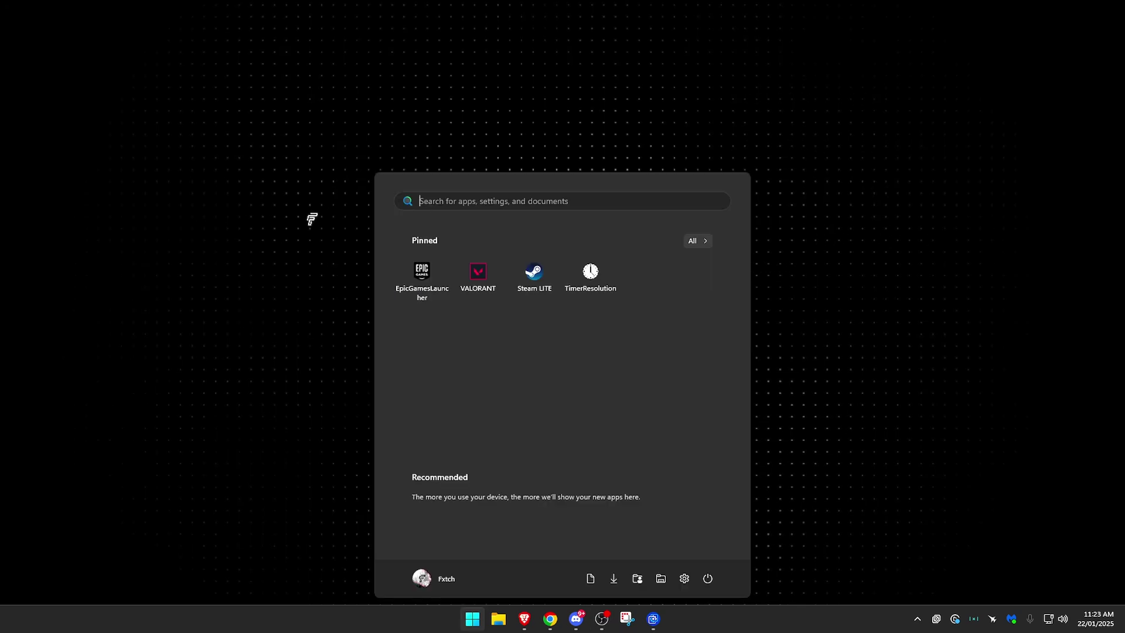
type("task Manager")
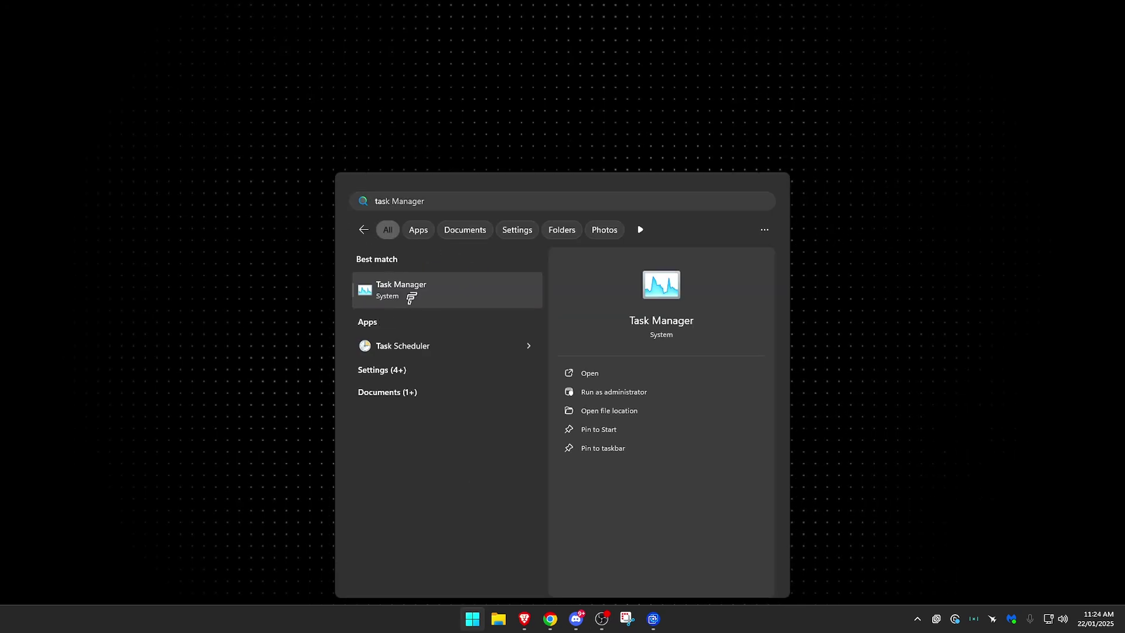
left_click(411, 297)
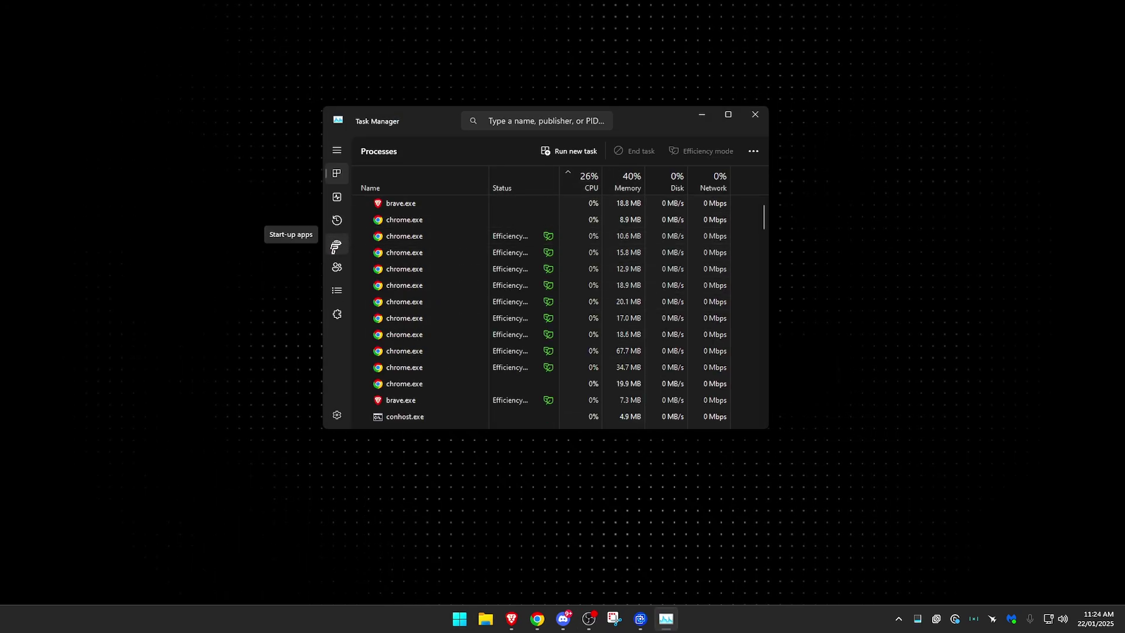
left_click(336, 246)
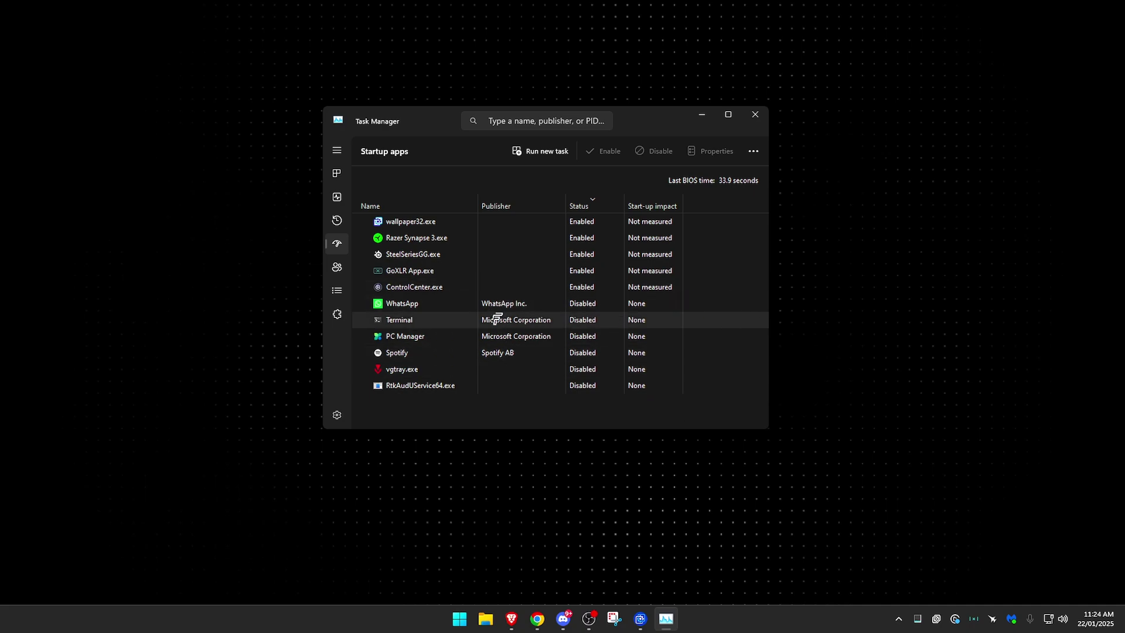
- Inspect the WhatsApp, Spotify, SteelSeriesGG, Razer Synapse 3 and GoXLR startup entries
left_click(404, 304)
left_click(379, 354)
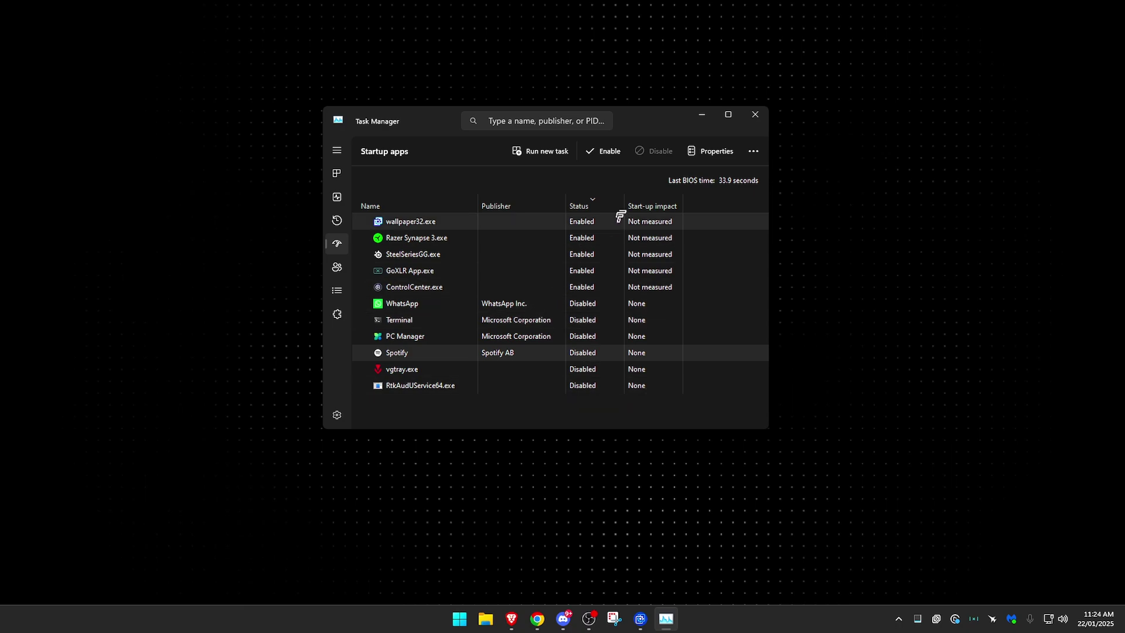
left_click(436, 258)
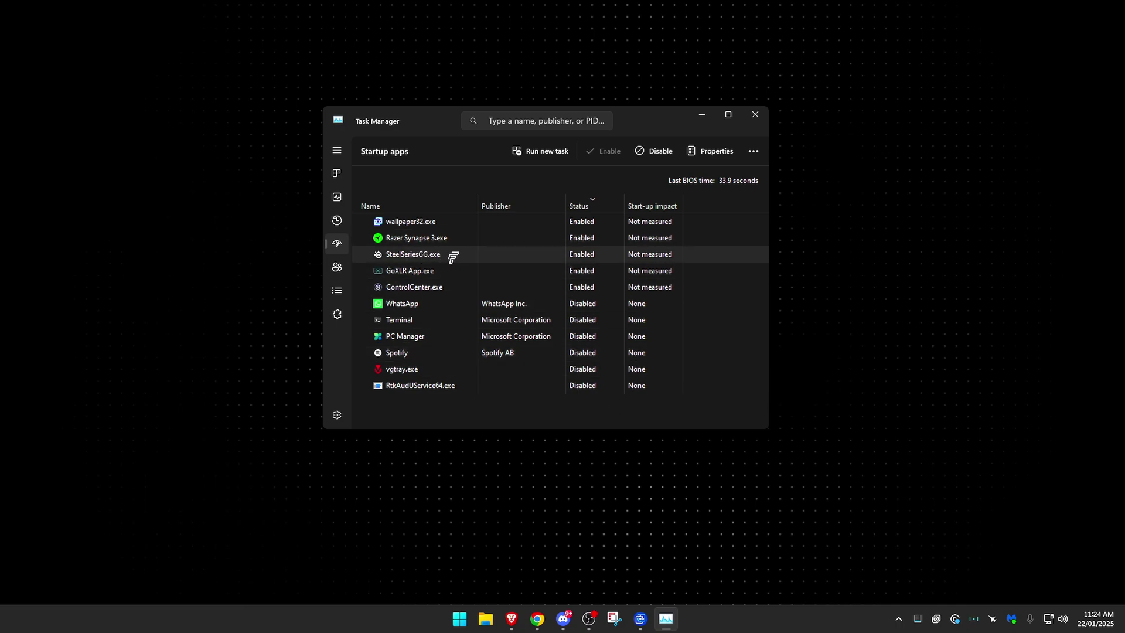
left_click(438, 238)
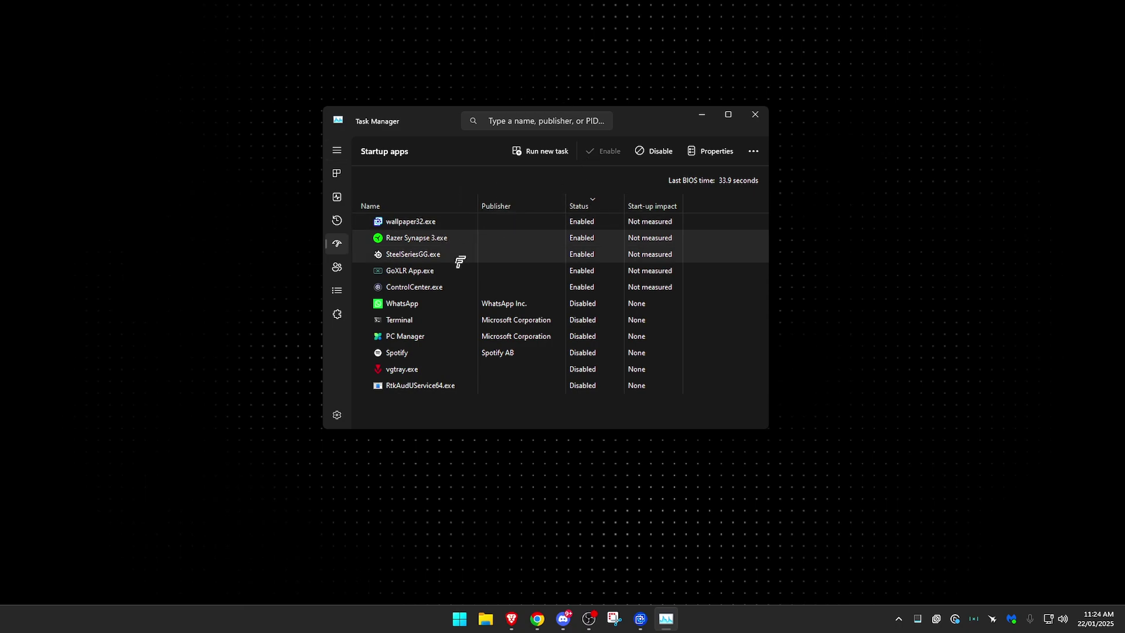
left_click(375, 270)
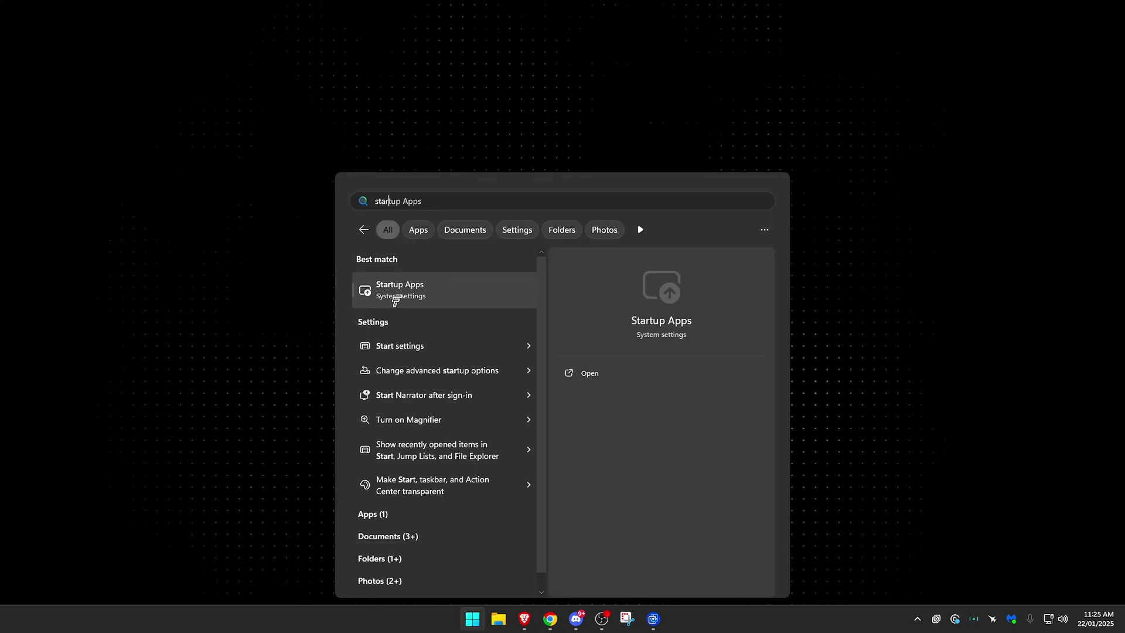
- Open the Settings Startup apps page and scroll through which apps are on or off
left_click(396, 298)
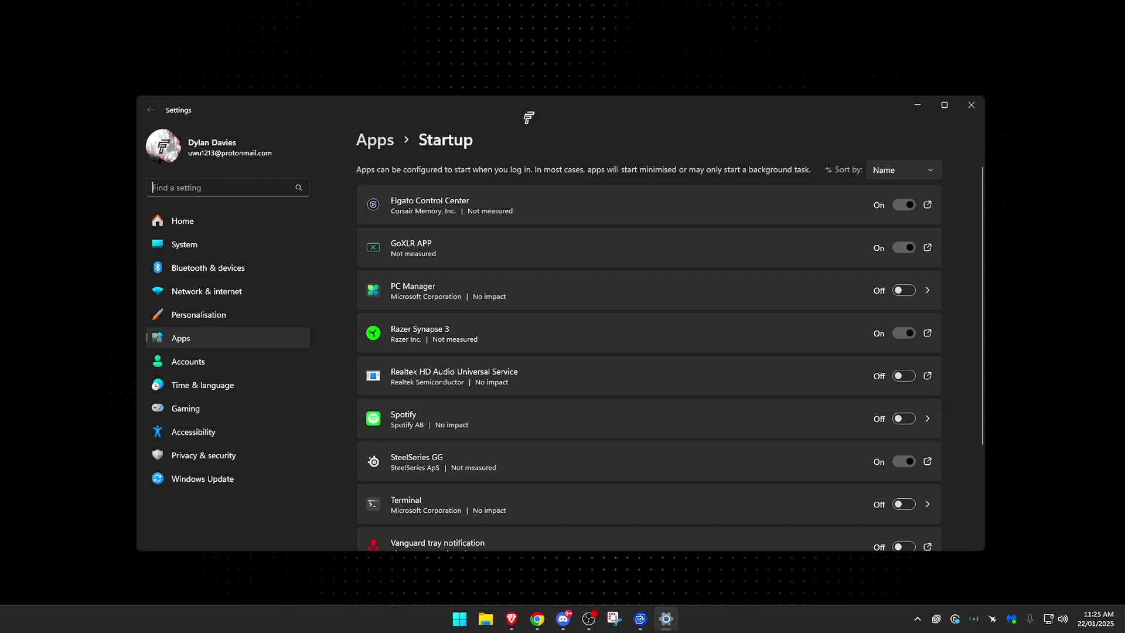
scroll(660, 459, "down", 2)
scroll(667, 479, "up", 1)
scroll(667, 478, "up", 1)
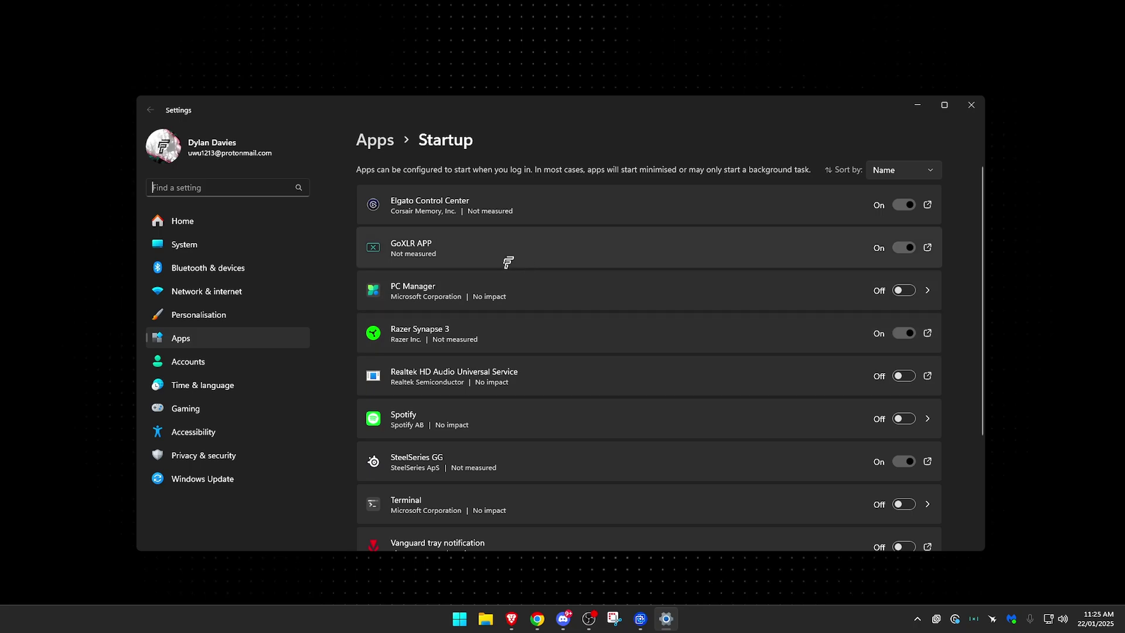
scroll(887, 497, "down", 3)
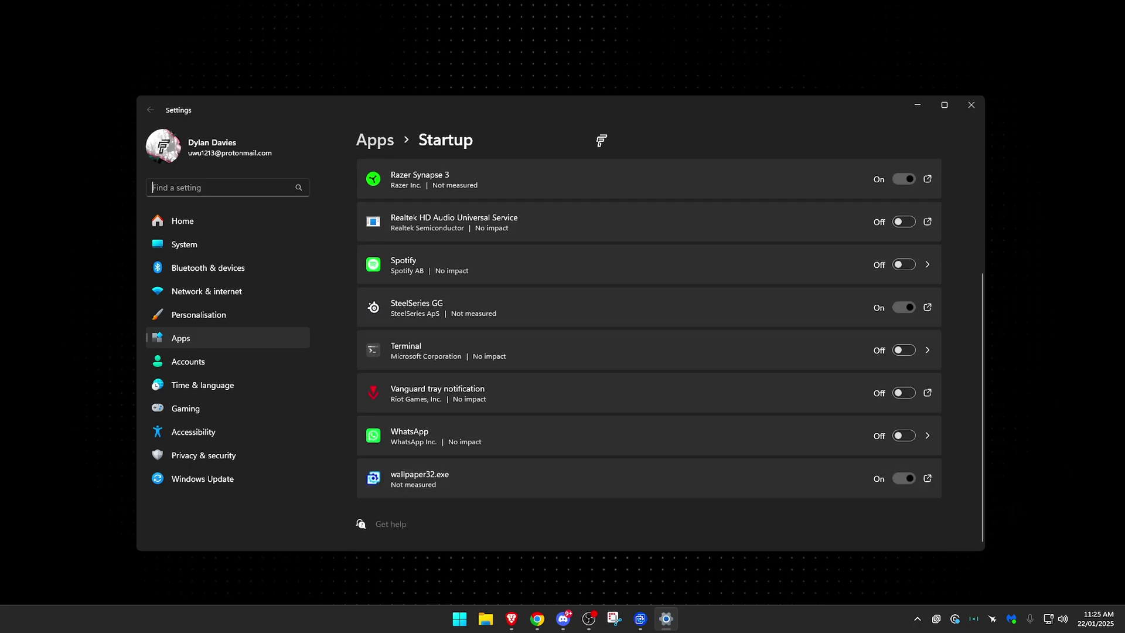
scroll(876, 504, "up", 3)
scroll(754, 501, "down", 3)
scroll(832, 218, "up", 3)
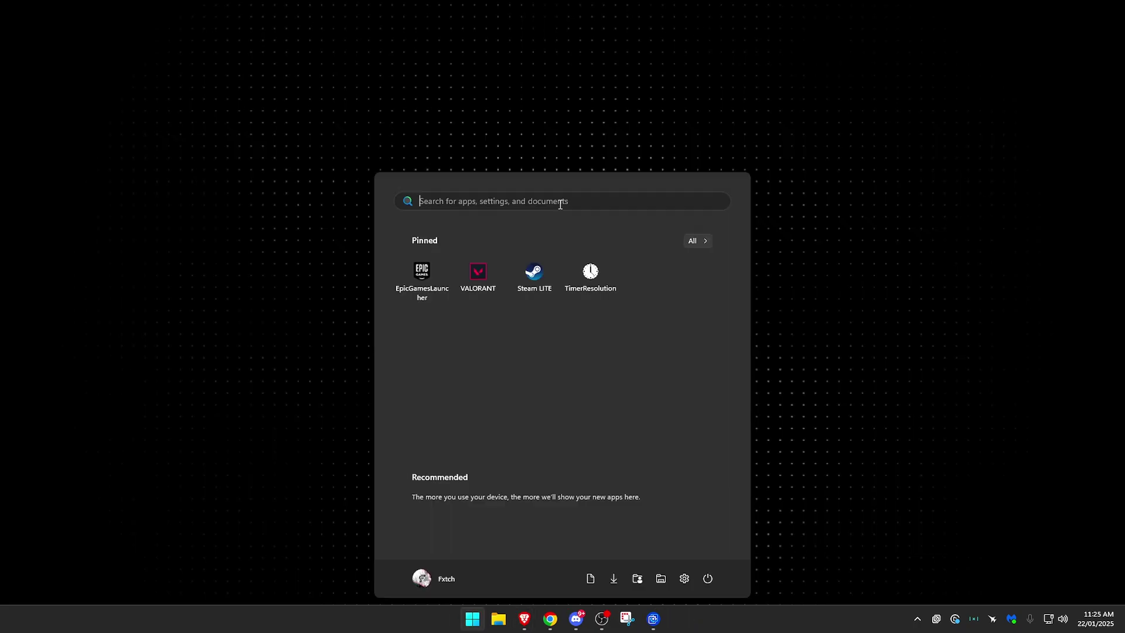
- Search for 'background apps' and open the Installed apps page from the results
type("backg")
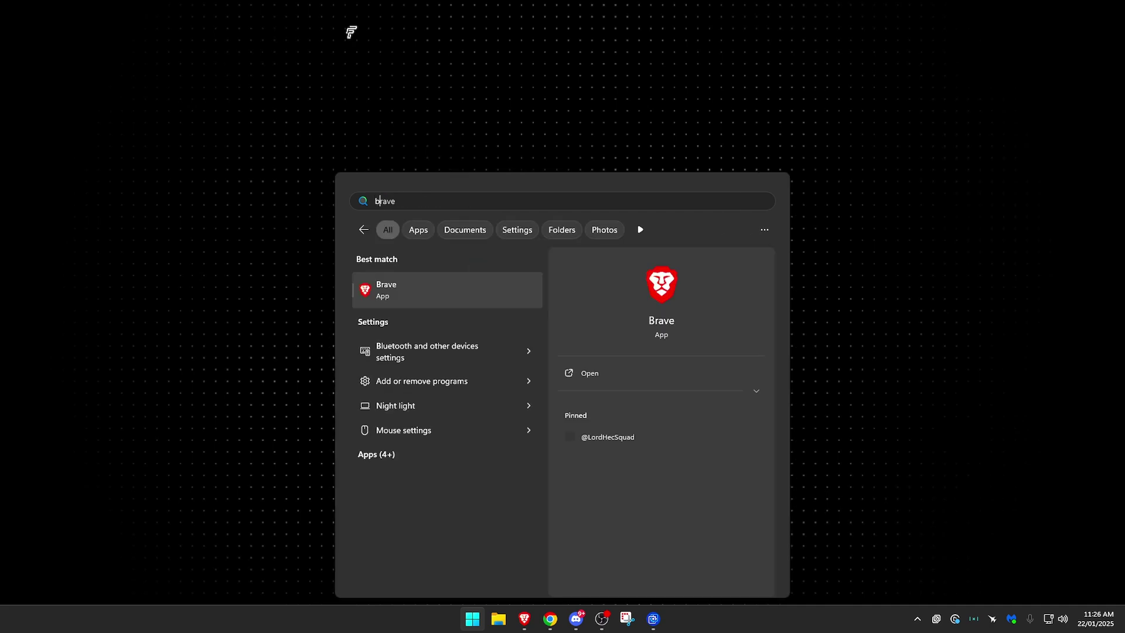
type("round apps")
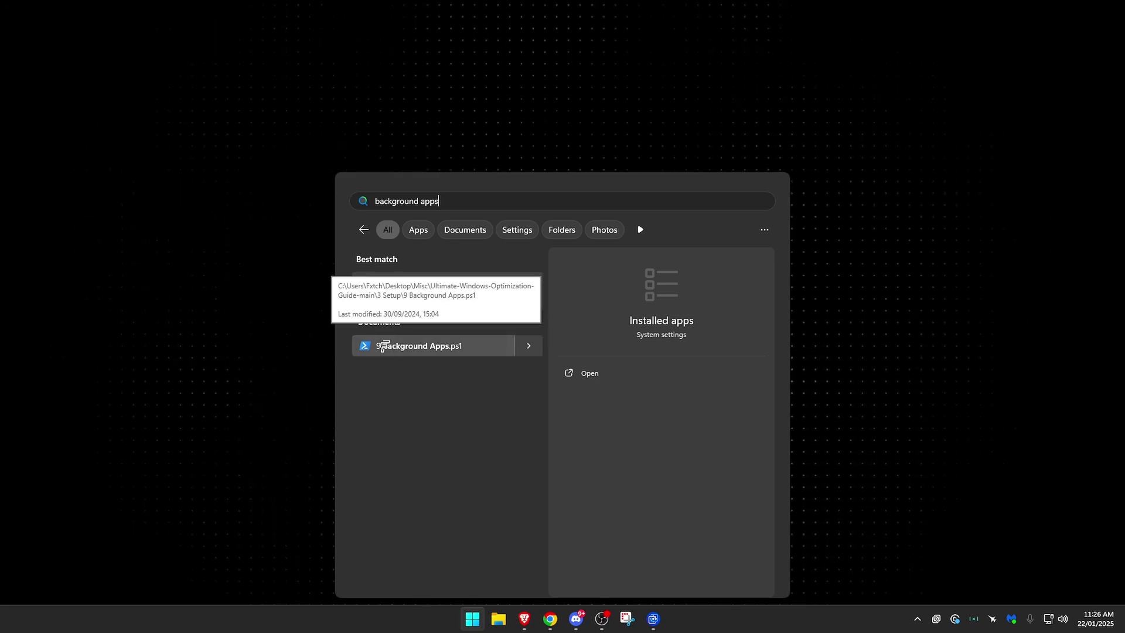
left_click(401, 344)
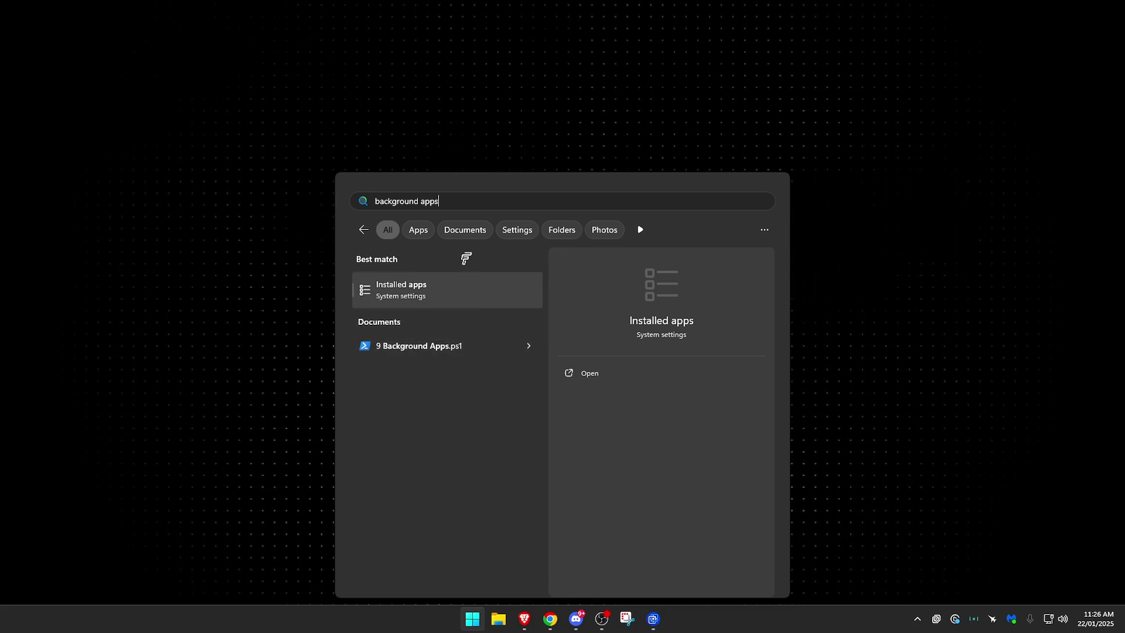
left_click(439, 287)
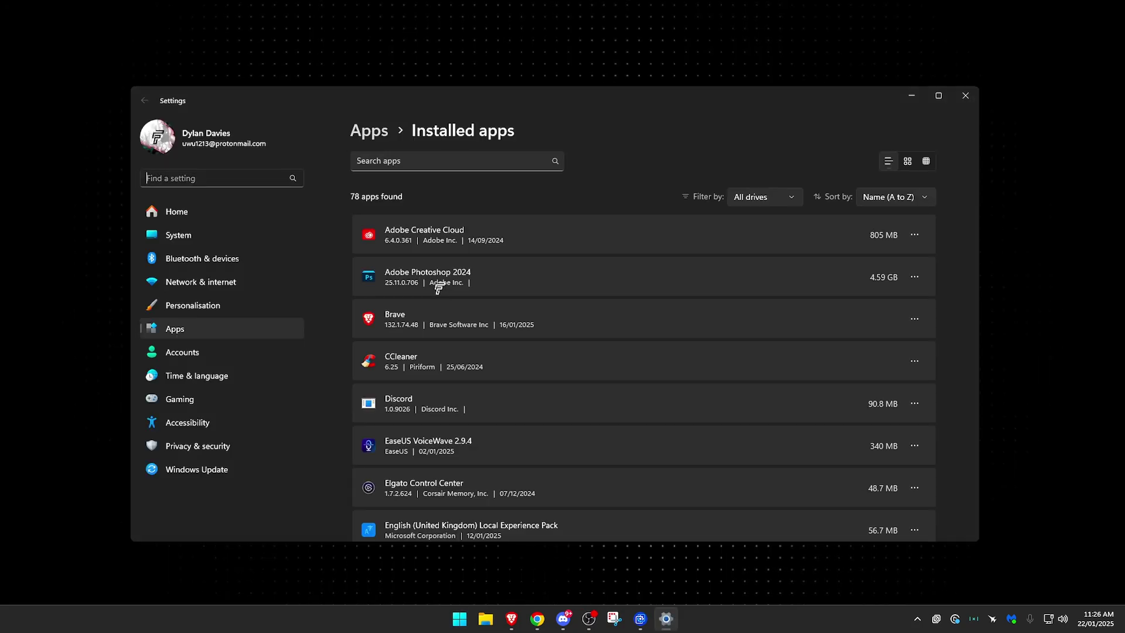
- Scroll through the list of 78 installed apps
scroll(633, 305, "down", 20)
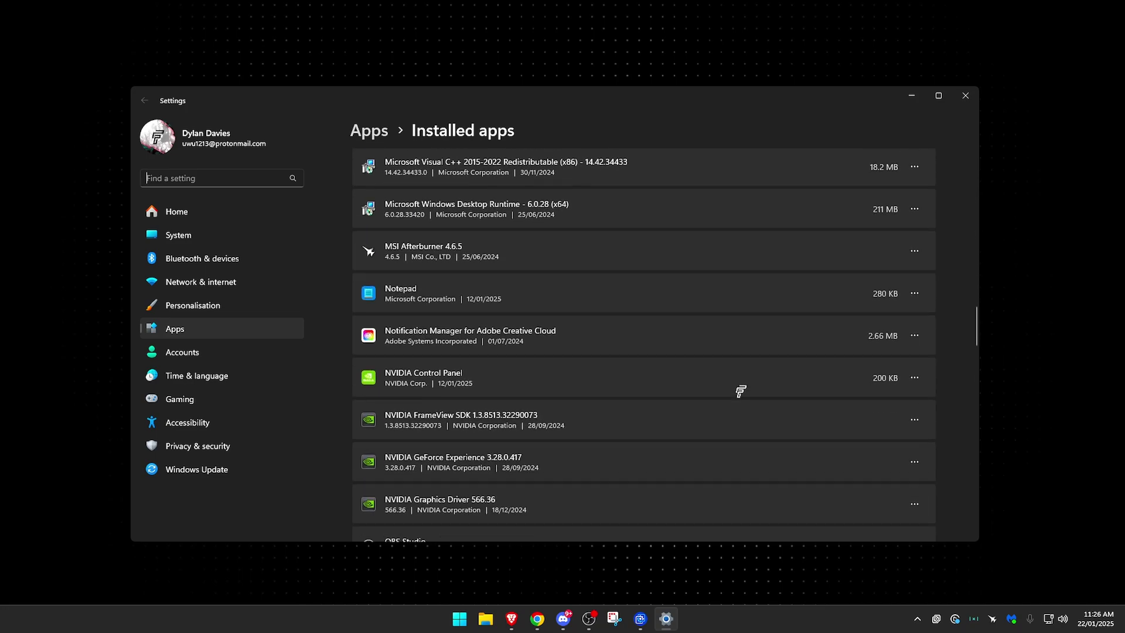
scroll(791, 447, "up", 15)
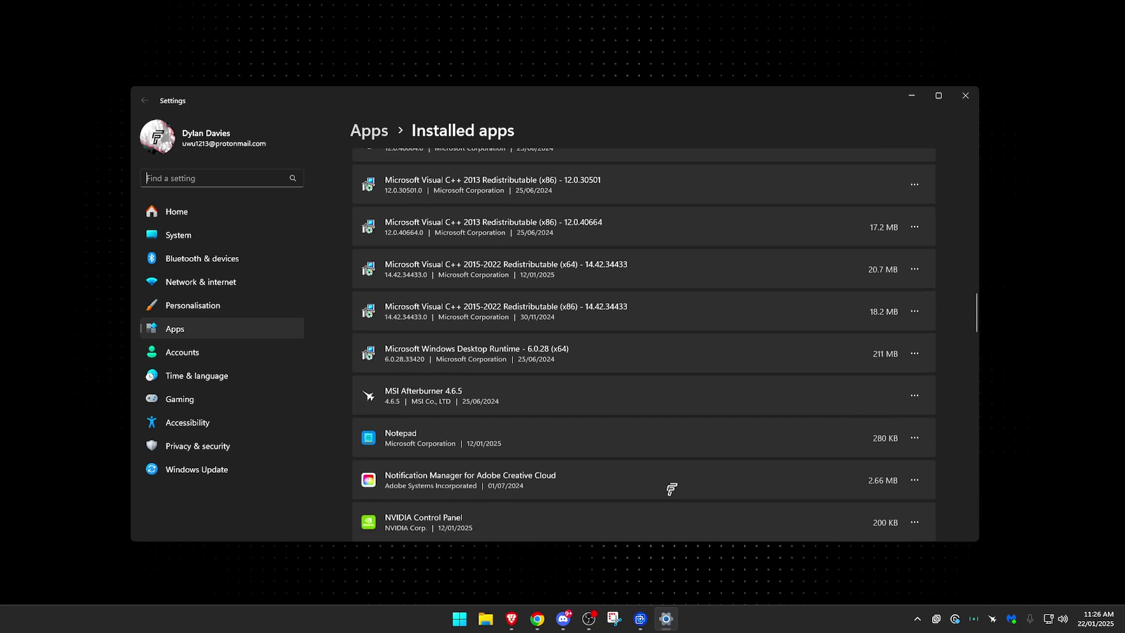
scroll(645, 427, "up", 15)
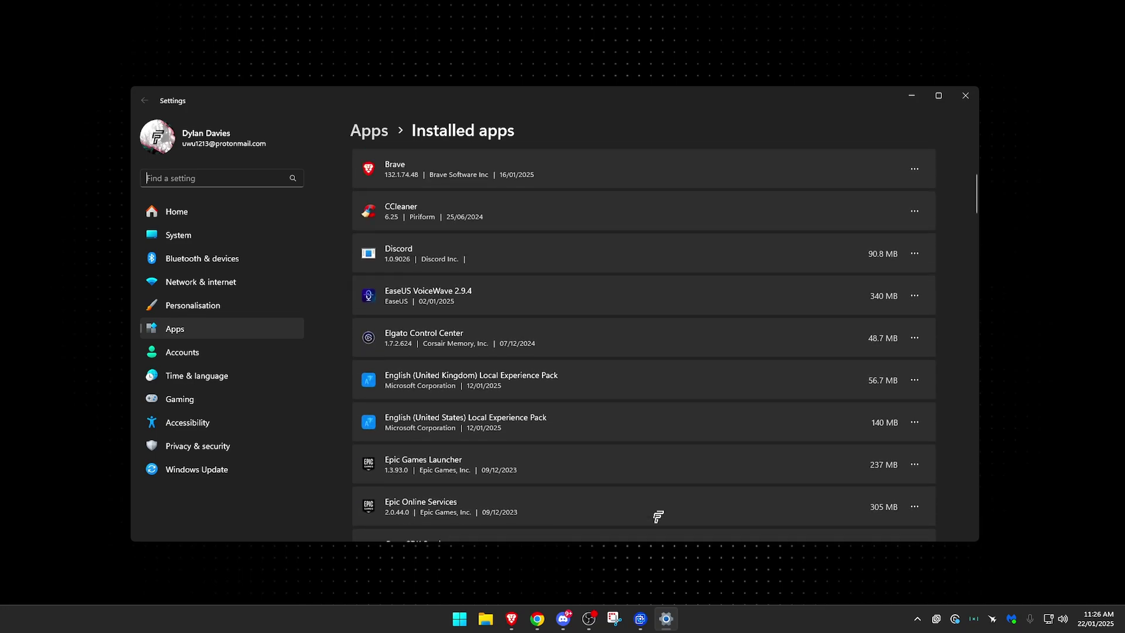
scroll(658, 515, "down", 5)
scroll(659, 506, "up", 5)
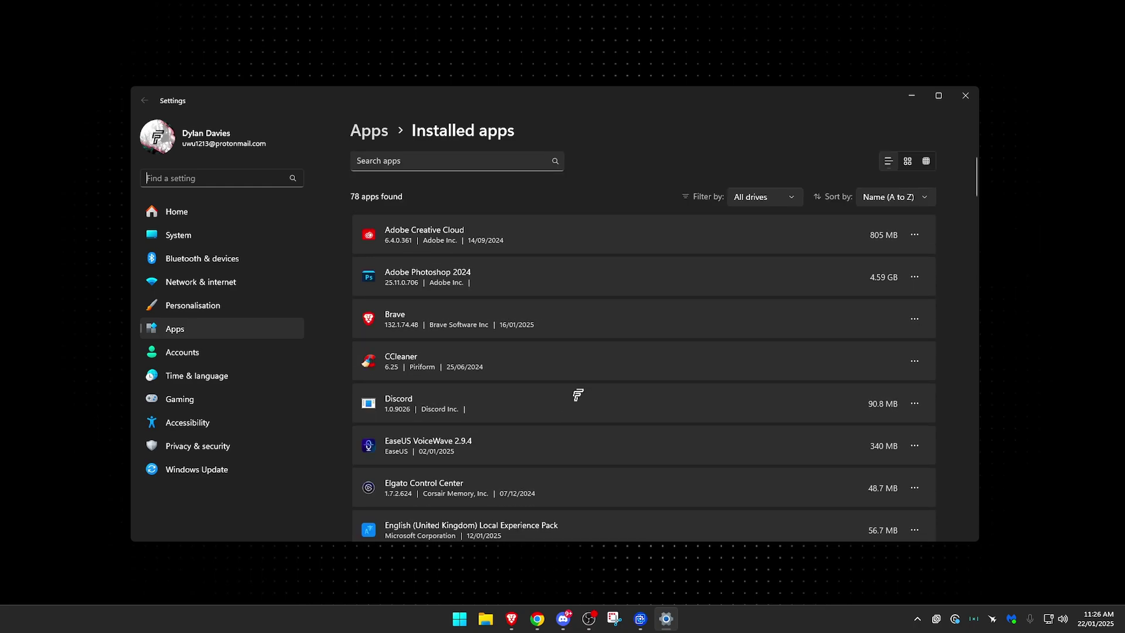
scroll(648, 371, "down", 5)
scroll(605, 432, "up", 5)
scroll(605, 445, "down", 15)
scroll(628, 460, "down", 20)
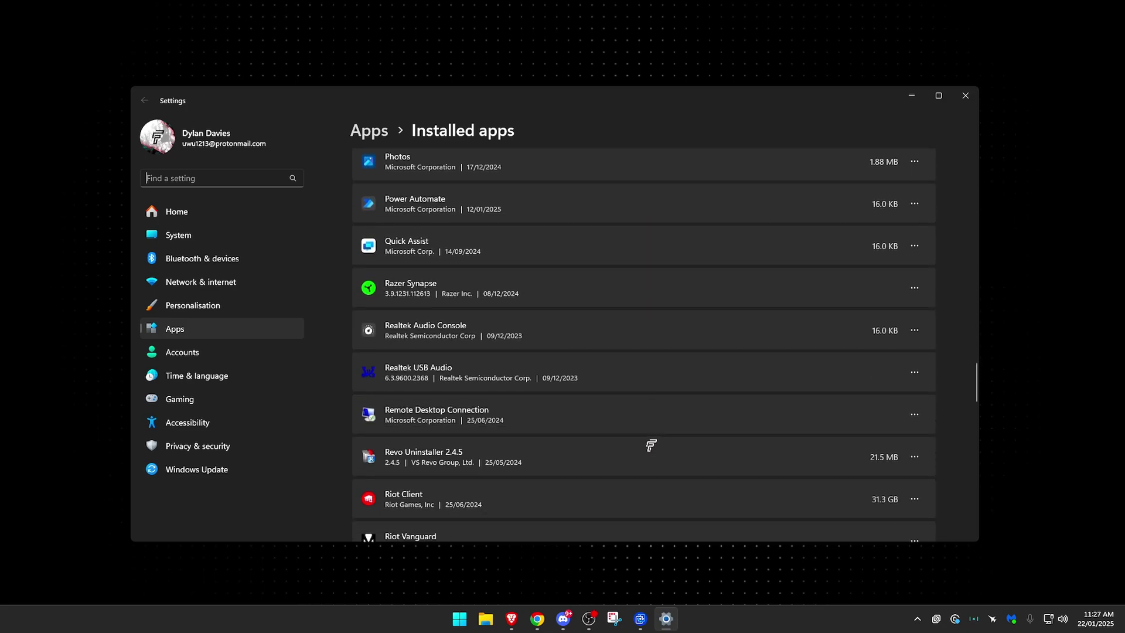
scroll(659, 434, "down", 5)
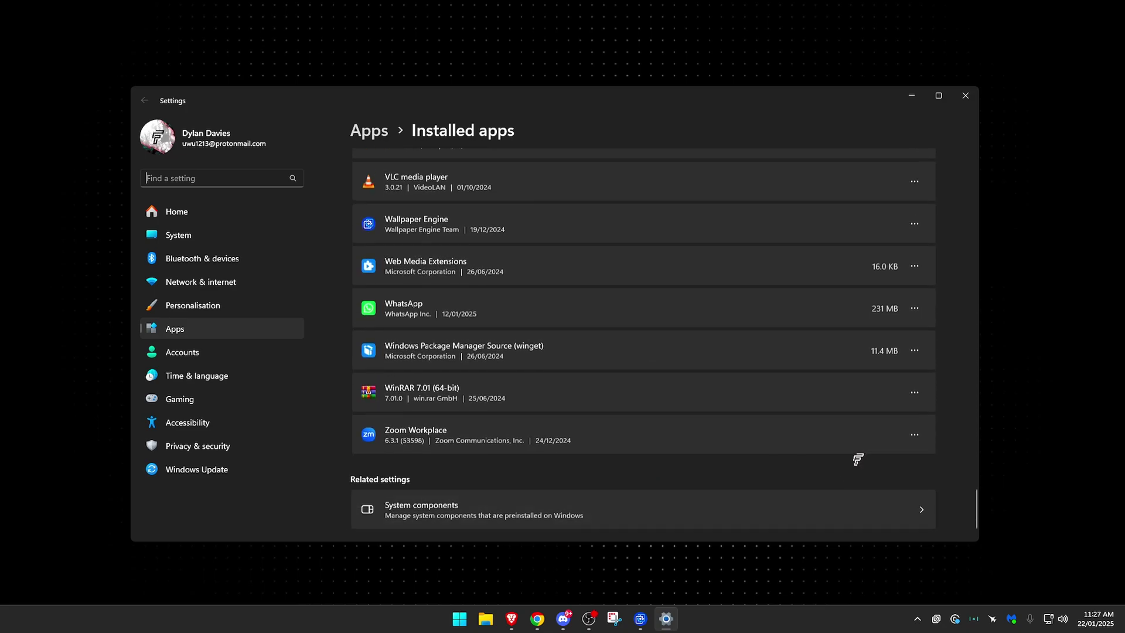
scroll(975, 462, "up", 10)
scroll(974, 459, "up", 20)
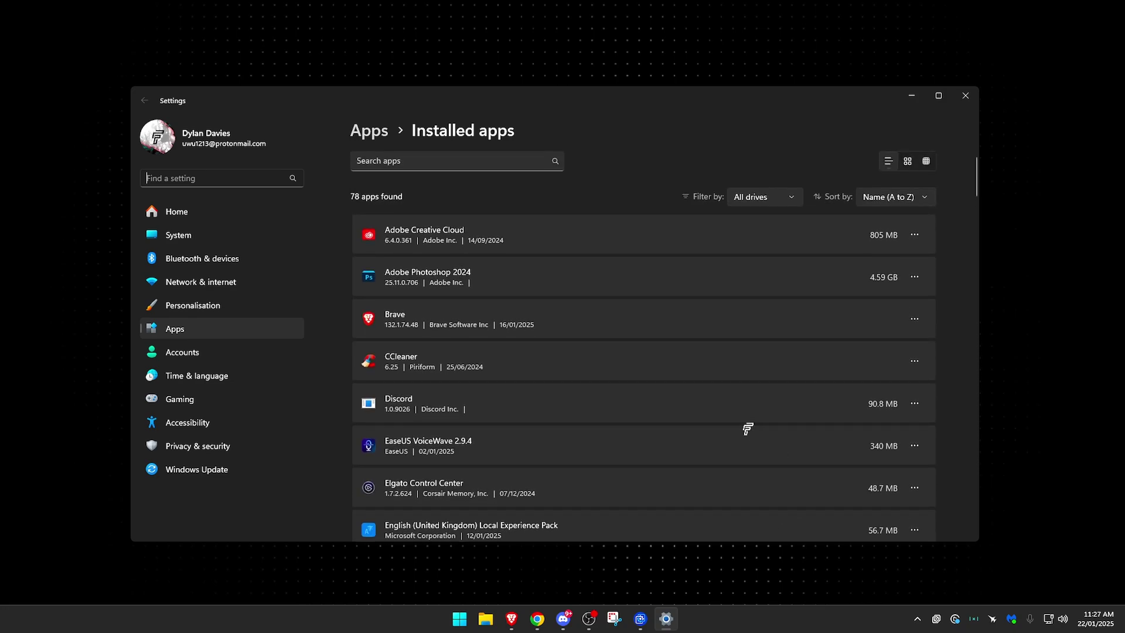
scroll(504, 287, "down", 6)
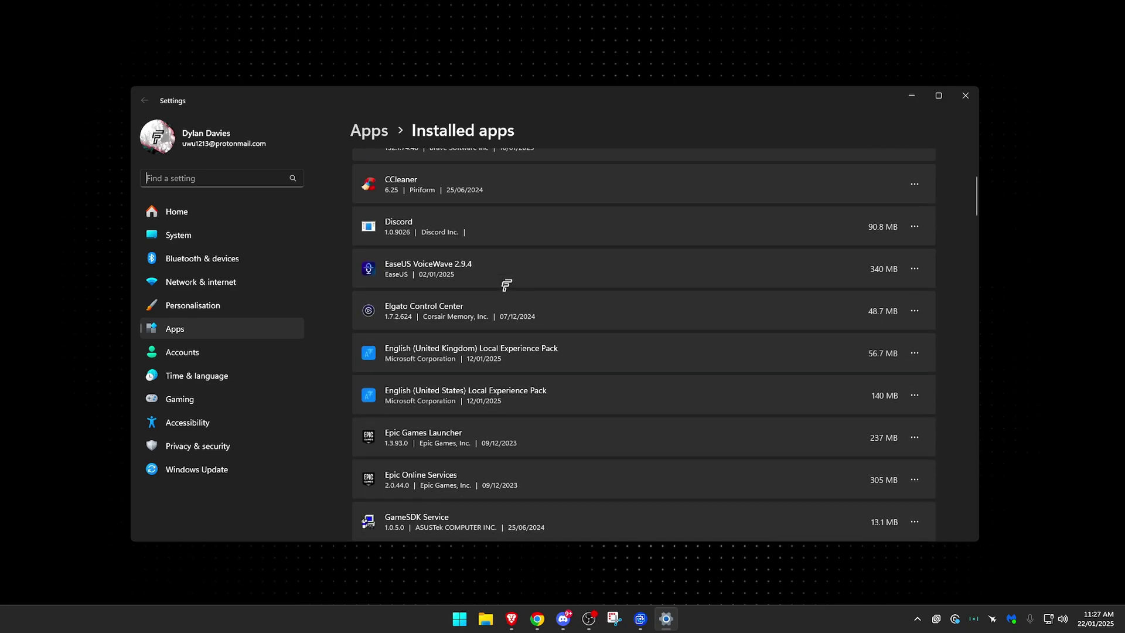
scroll(518, 292, "down", 1)
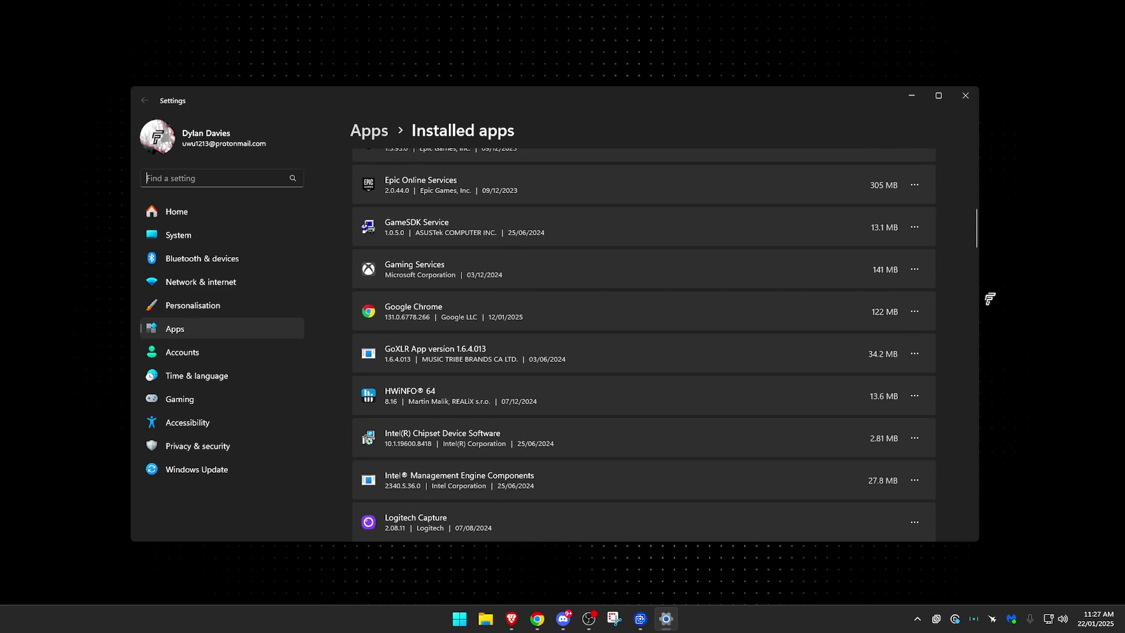
scroll(914, 263, "down", 10)
- Check Notepad's options without uninstalling, then open the System components page
left_click(914, 253)
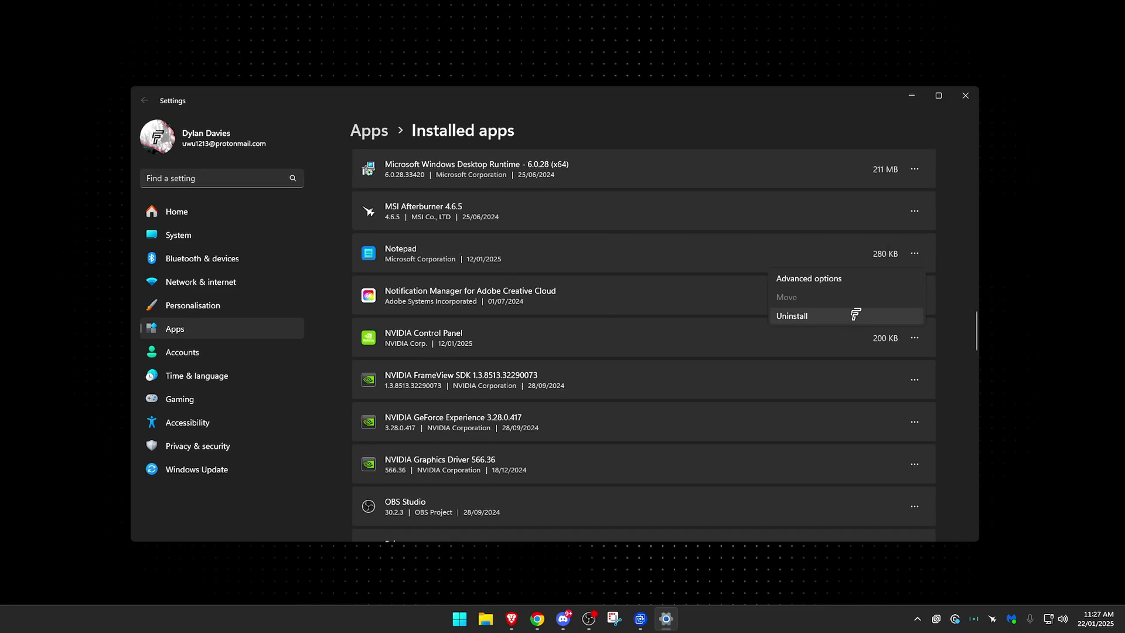
left_click(955, 274)
scroll(961, 270, "down", 10)
scroll(603, 431, "down", 8)
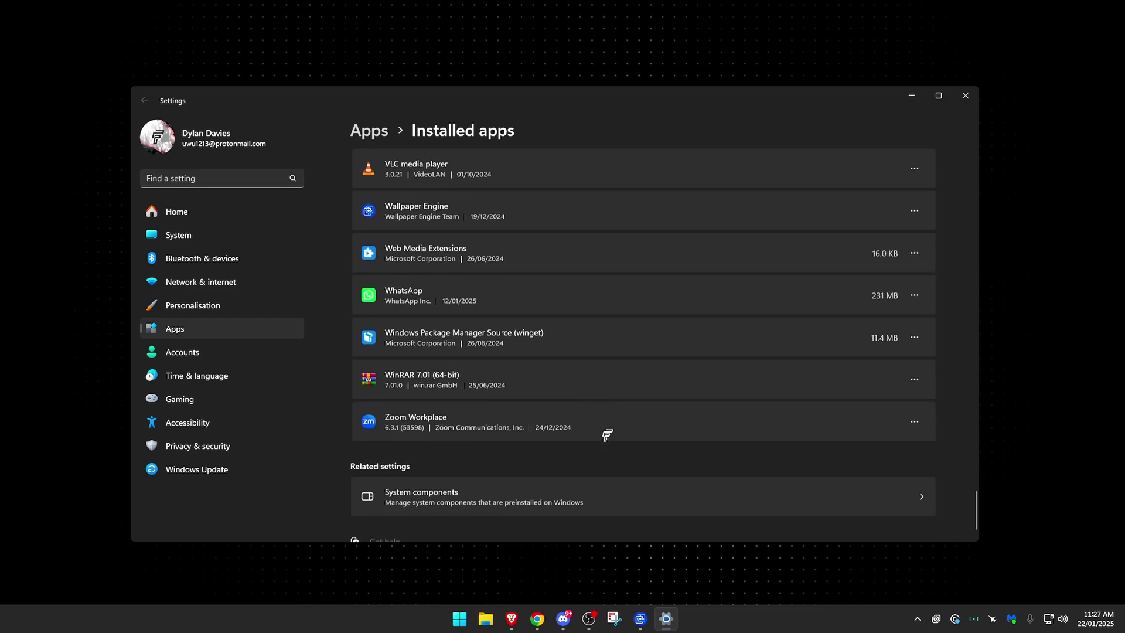
left_click(452, 465)
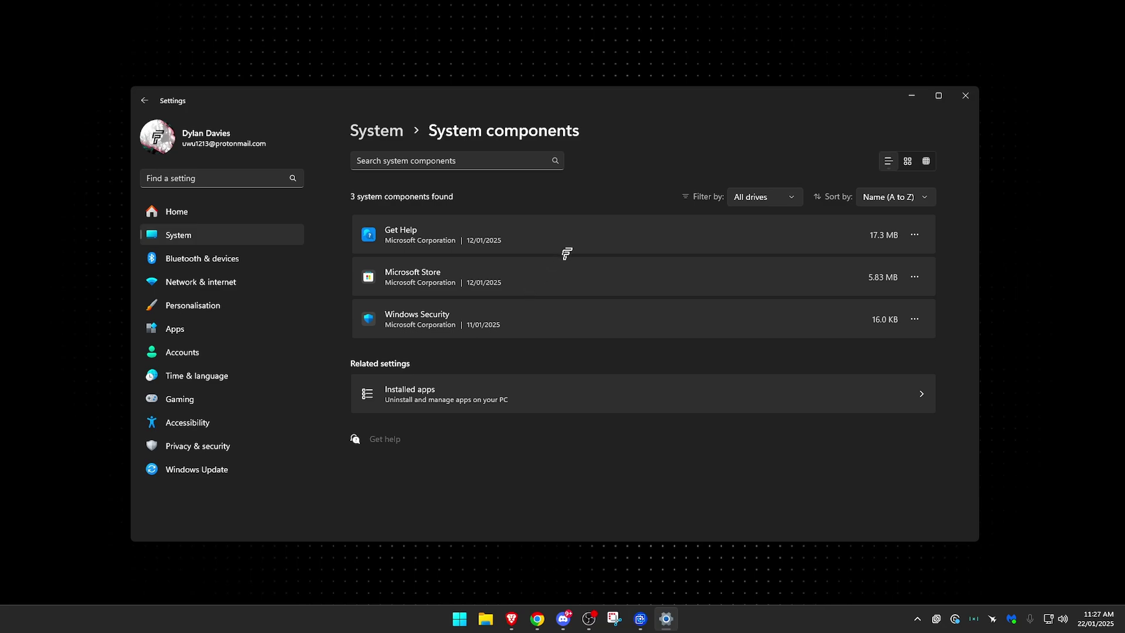
- Close Settings and open the %temp% folder through the Run dialog
key("alt+F4")
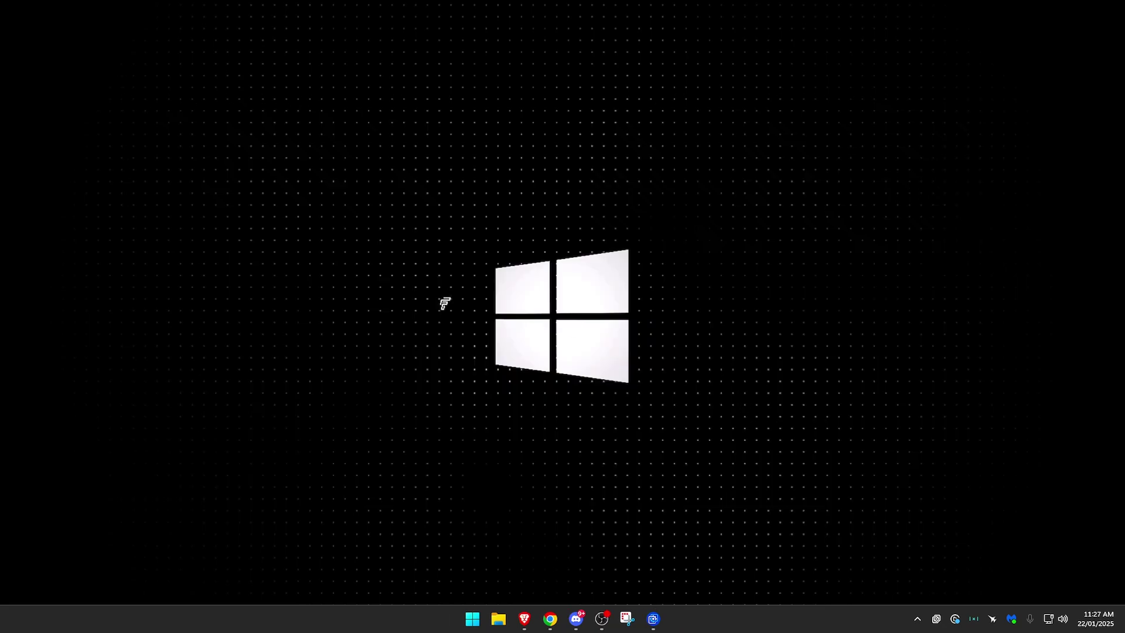
key("super")
type("%")
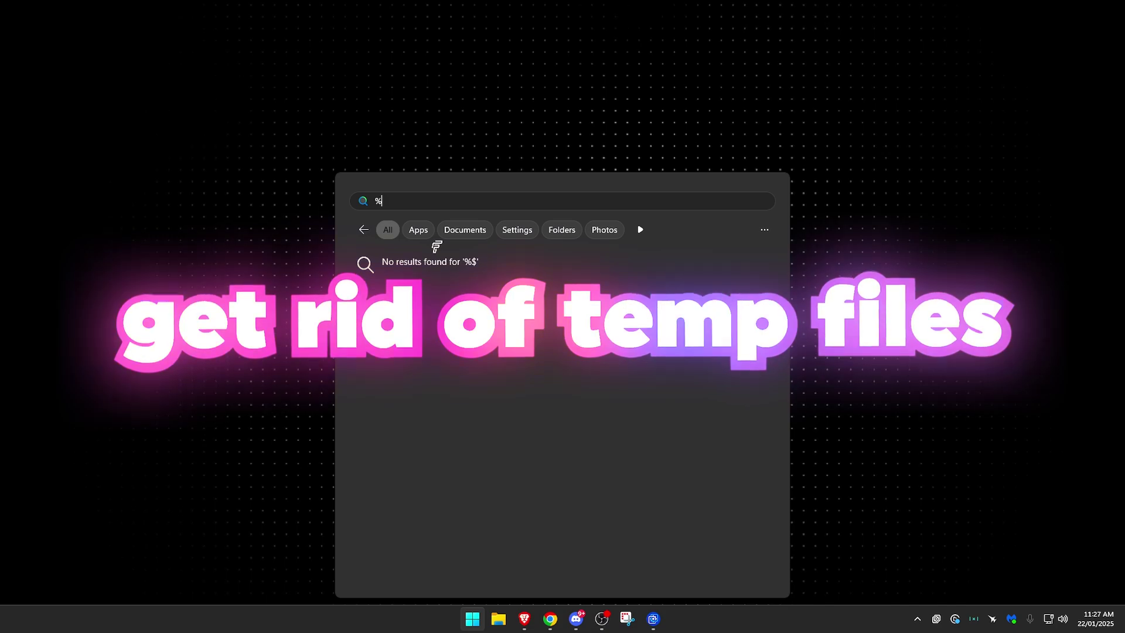
key("BackSpace")
type("run")
key("Return")
left_click_drag(150, 488, 417, 242)
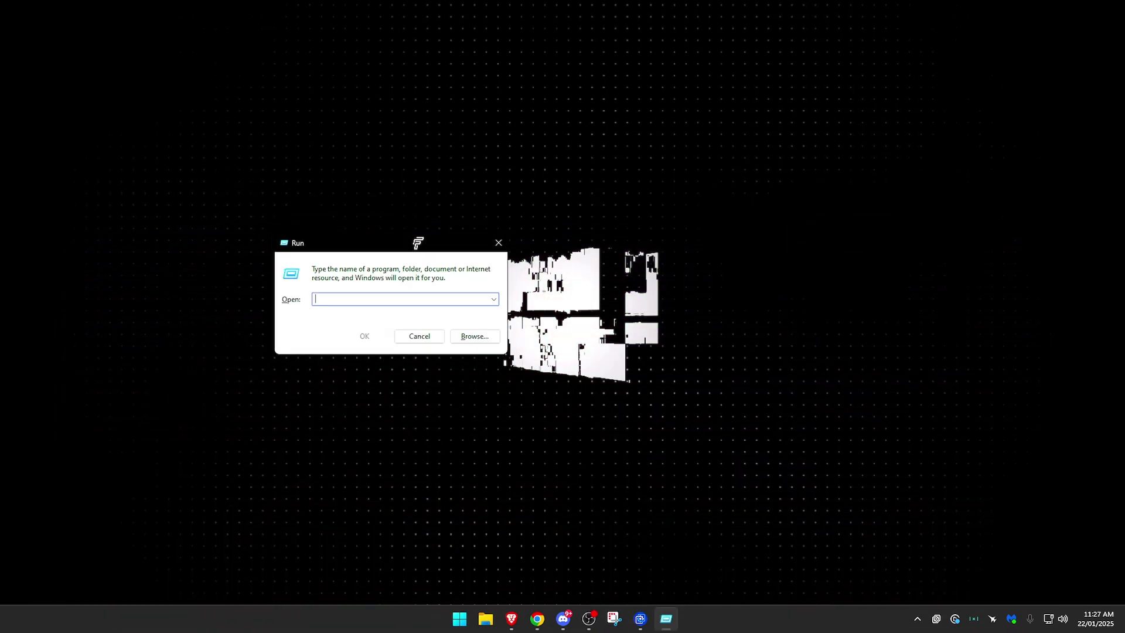
key("super")
key("super")
type("%%e")
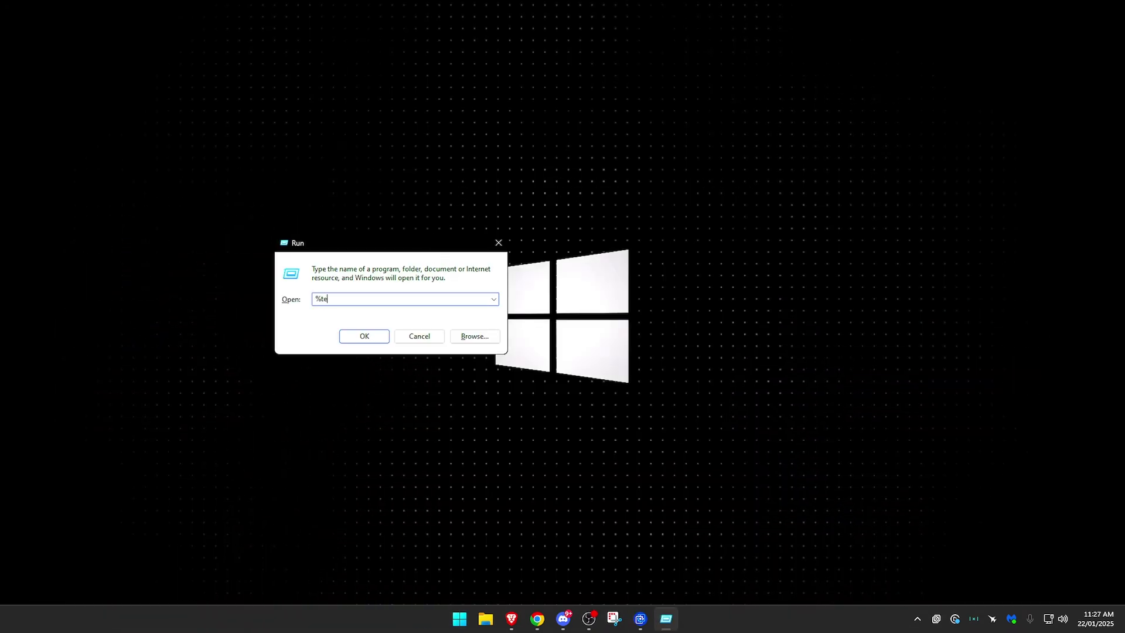
type("mp%")
key("Return")
- Select every file and folder in the Temp folder
left_click_drag(627, 196, 678, 252)
scroll(610, 291, "down", 10)
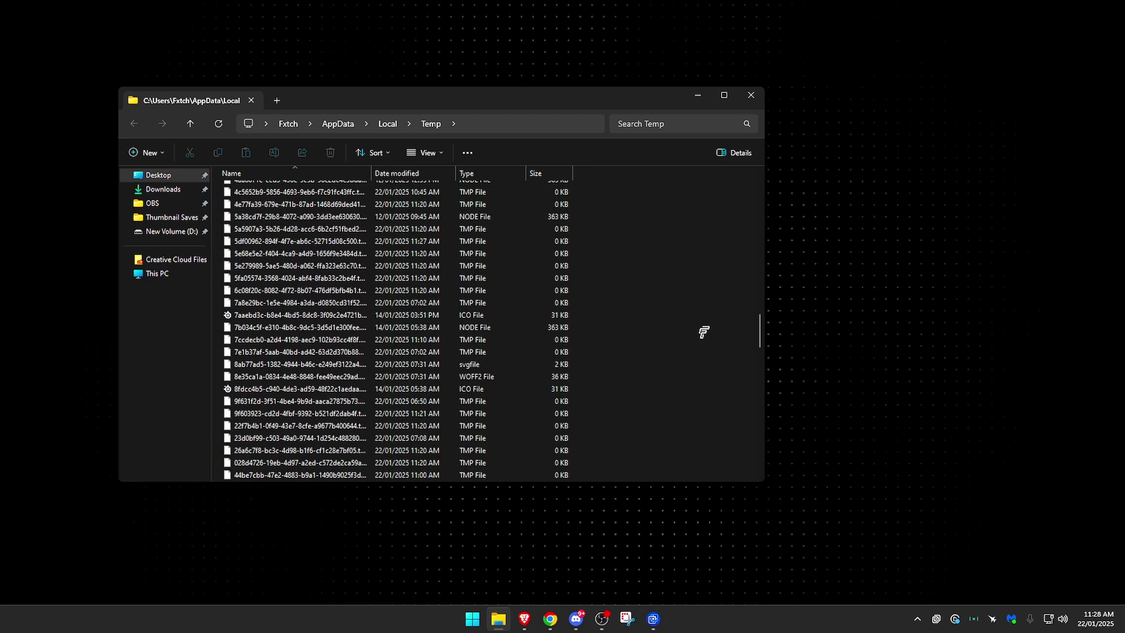
left_click_drag(756, 344, 746, 477)
key("ctrl+a")
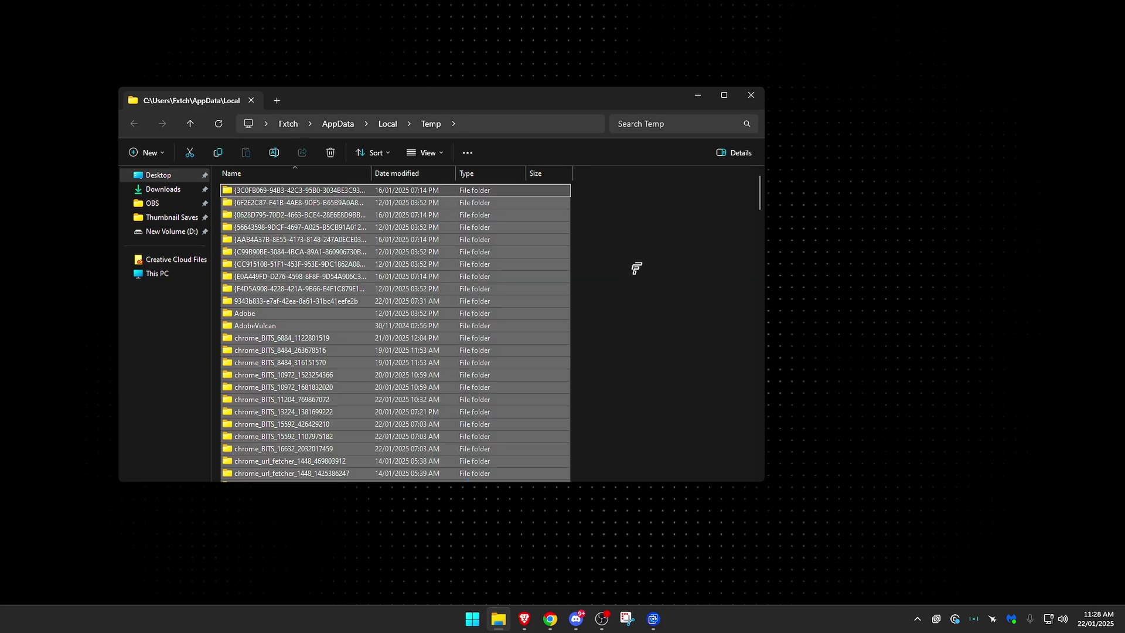
left_click(636, 267)
scroll(650, 246, "down", 20)
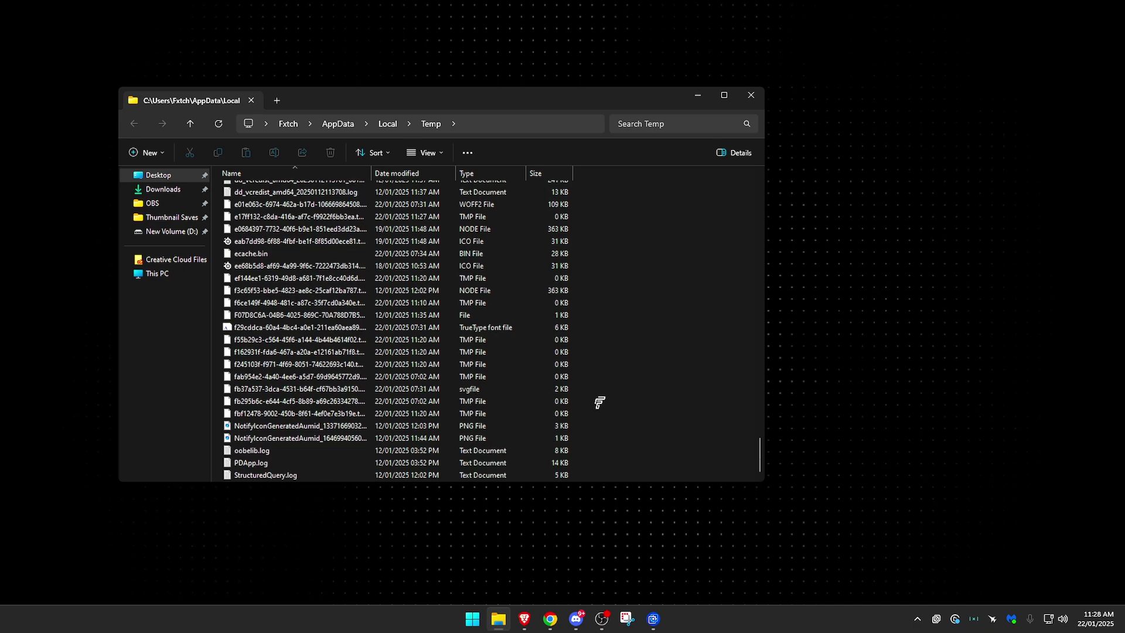
left_click_drag(581, 479, 916, 188)
key("super")
type("recovery Drive")
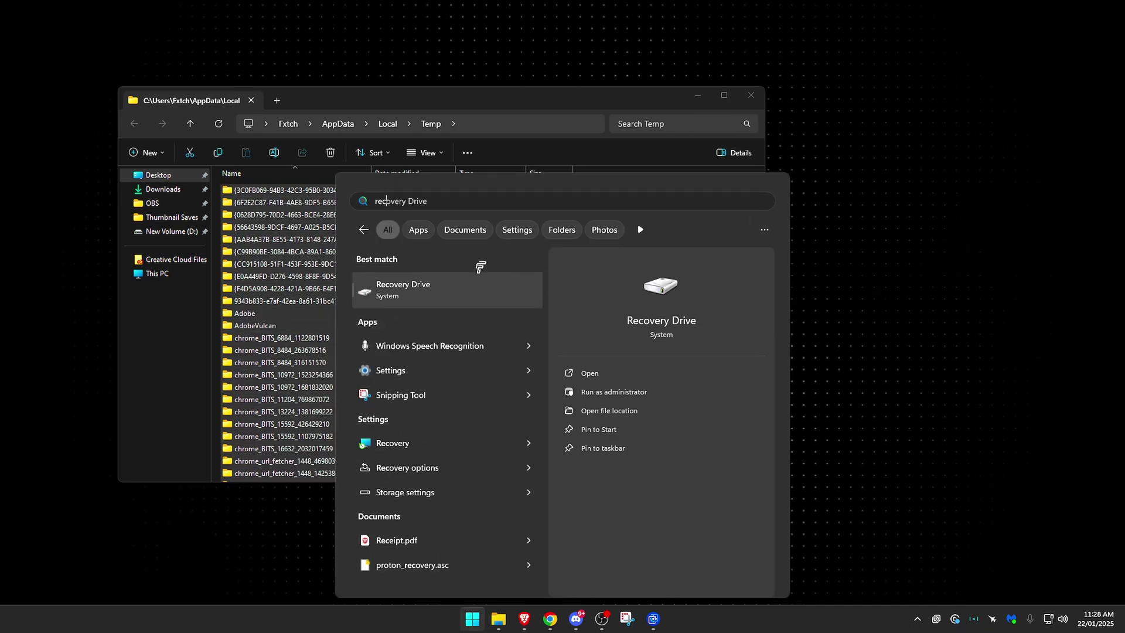
left_click(550, 101)
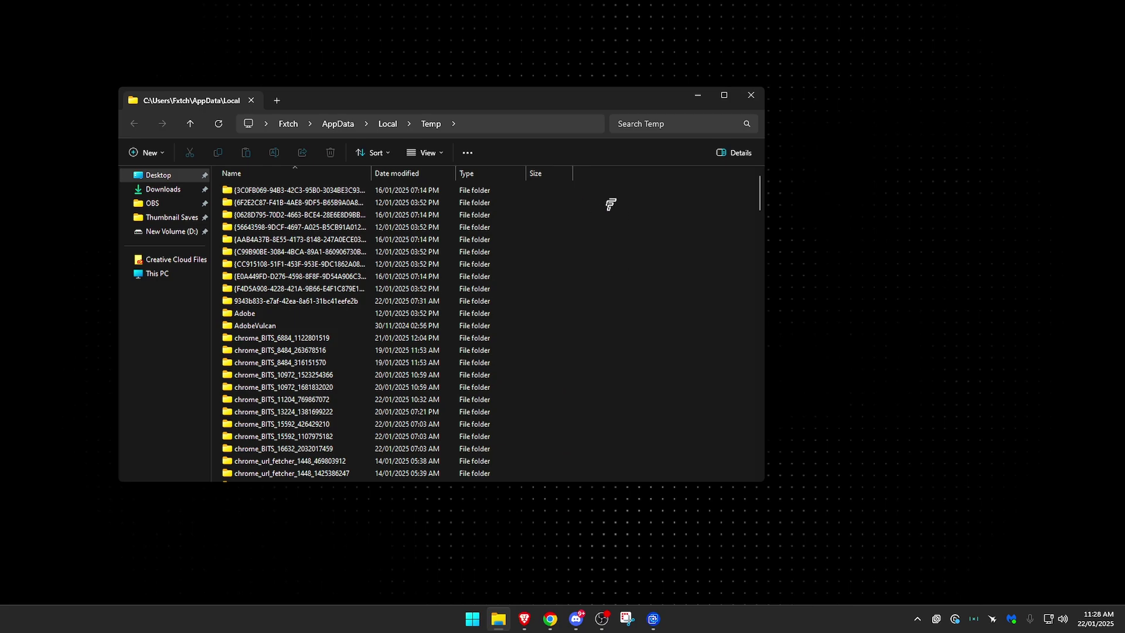
left_click_drag(610, 204, 352, 337)
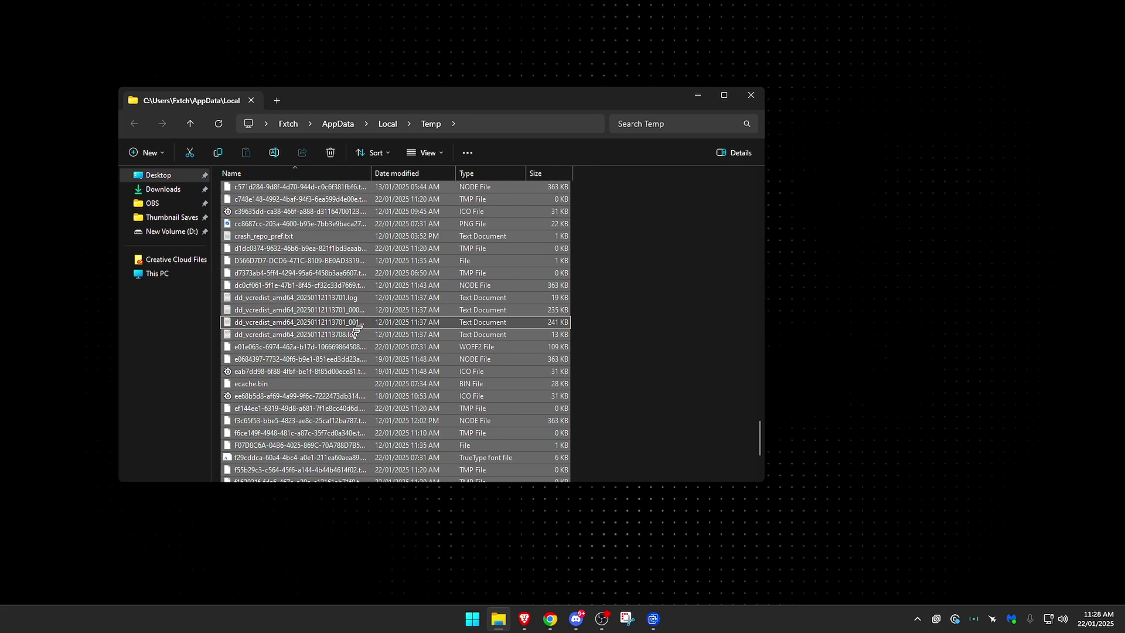
scroll(356, 332, "up", 20)
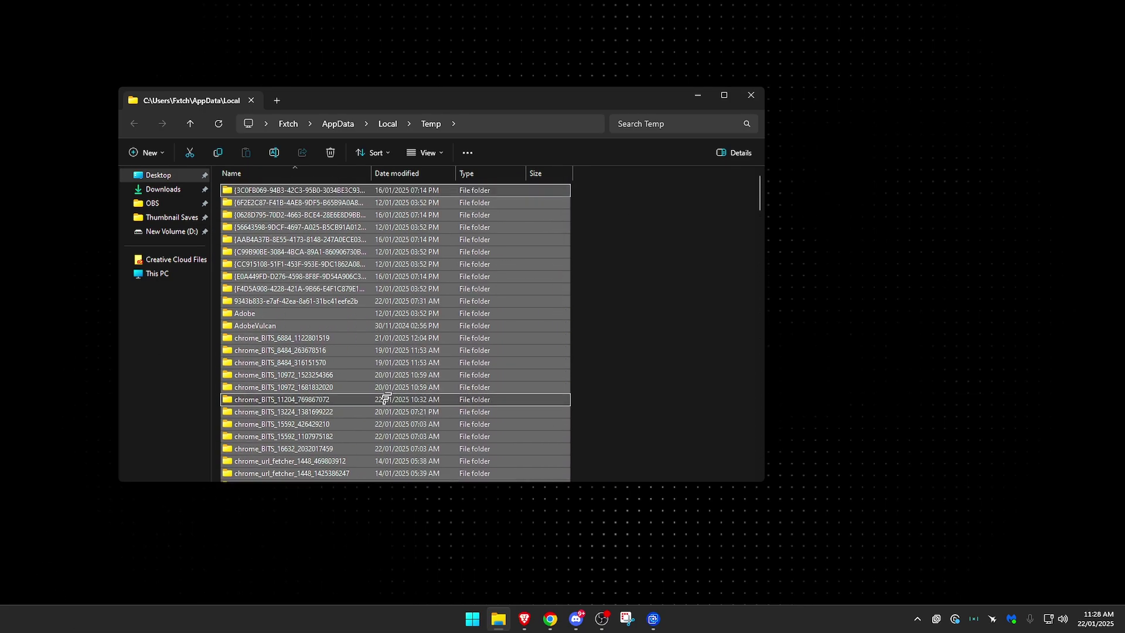
- Delete the selected temp items, skipping all in-use files, then search for 'ccleaner'
right_click(394, 350)
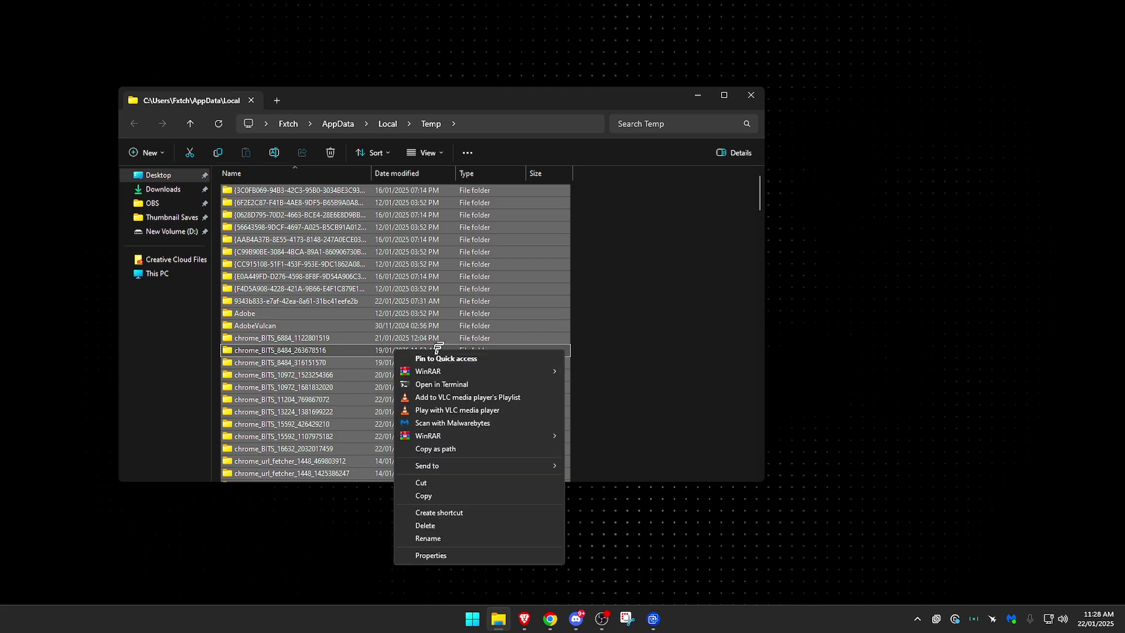
left_click(460, 525)
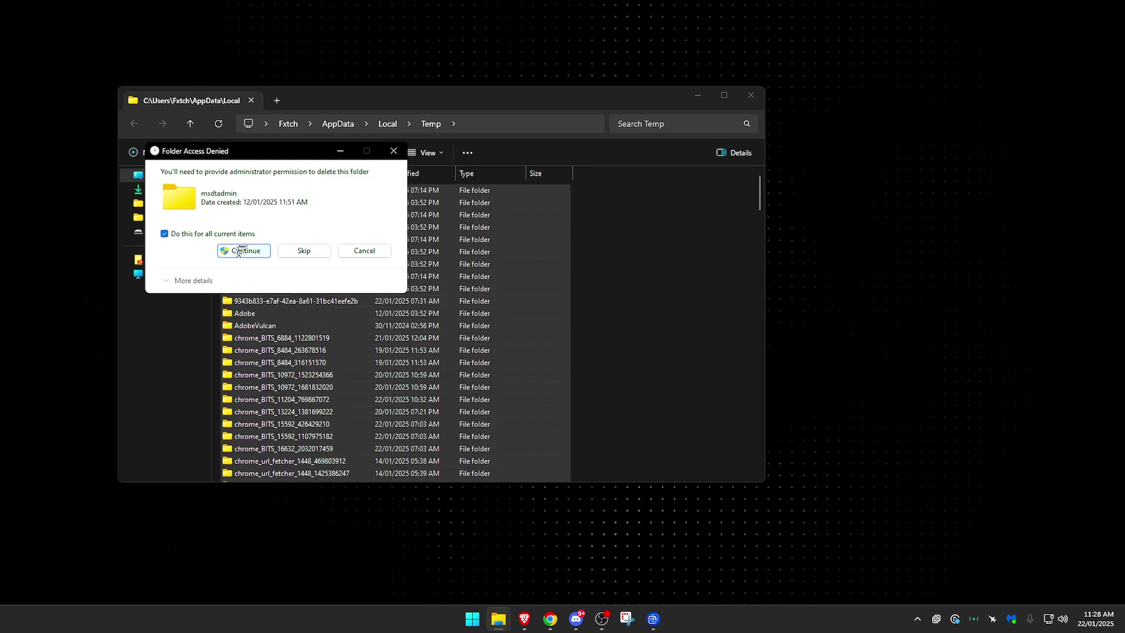
left_click(244, 250)
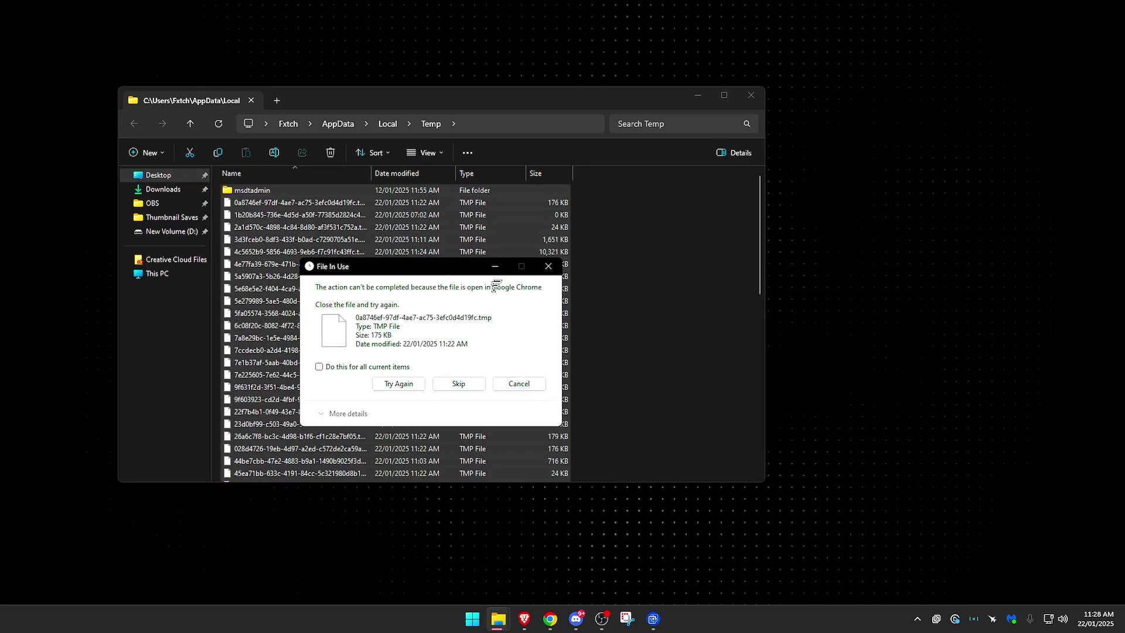
left_click(370, 367)
left_click(455, 383)
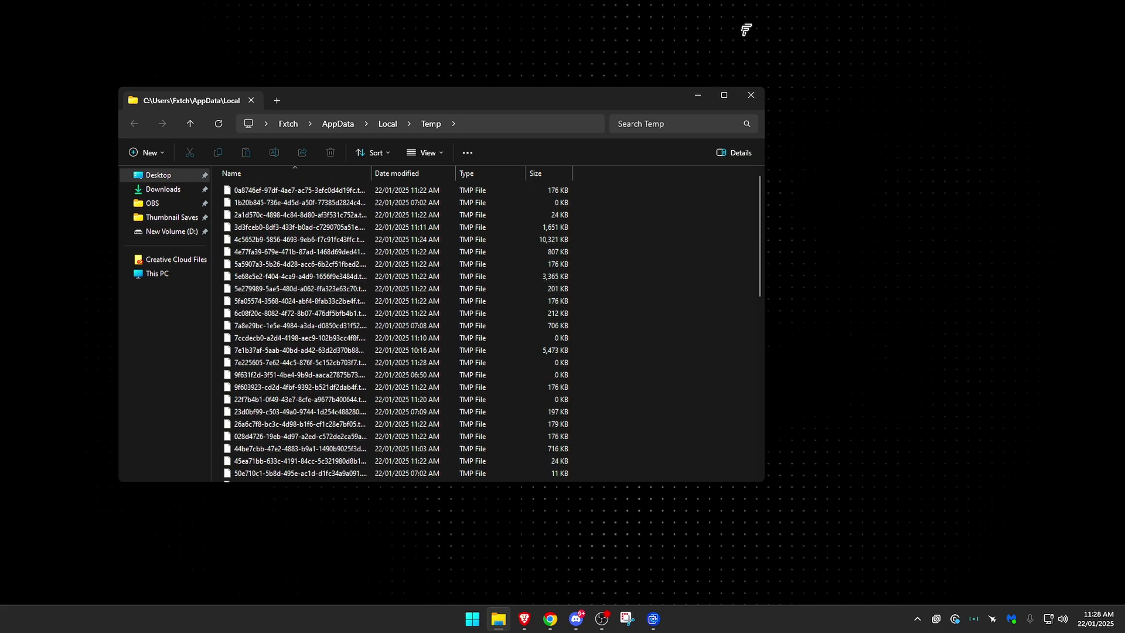
key("super")
type("ccleaner")
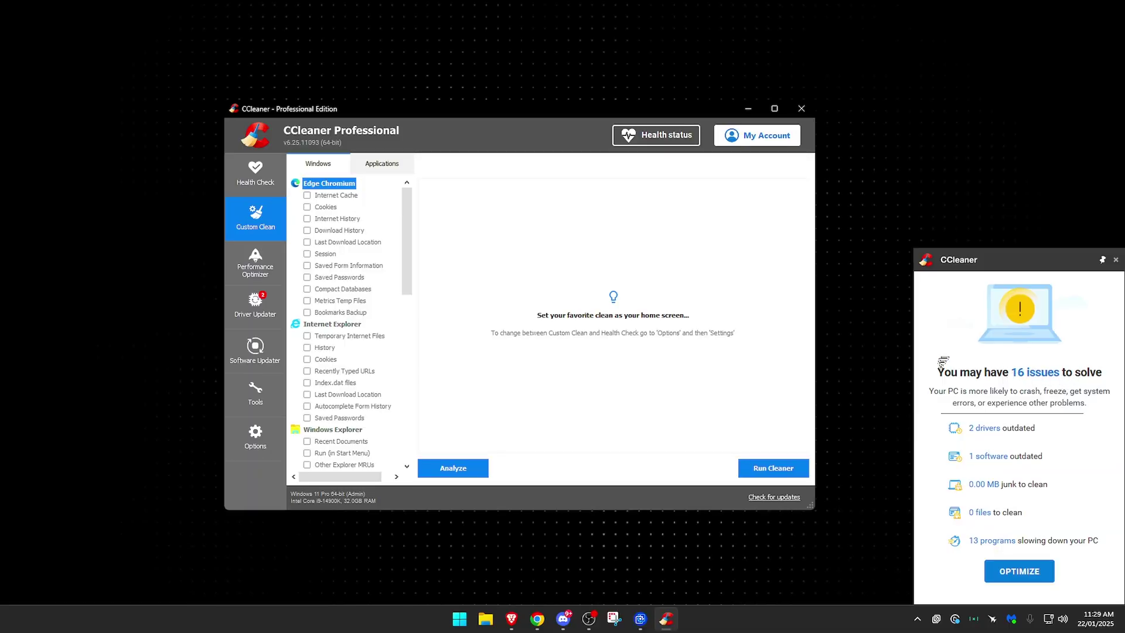
- Browse CCleaner's Health Check, Performance Optimizer and Driver Updater pages, dismissing an error
scroll(363, 281, "down", 10)
scroll(357, 330, "up", 6)
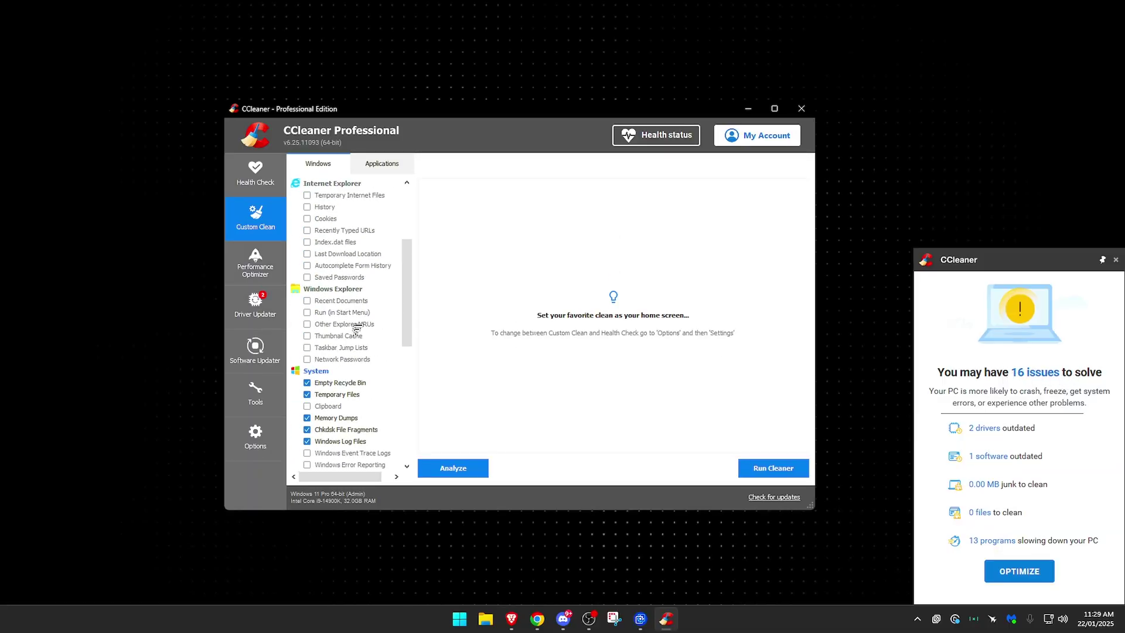
scroll(357, 329, "up", 2)
left_click(257, 176)
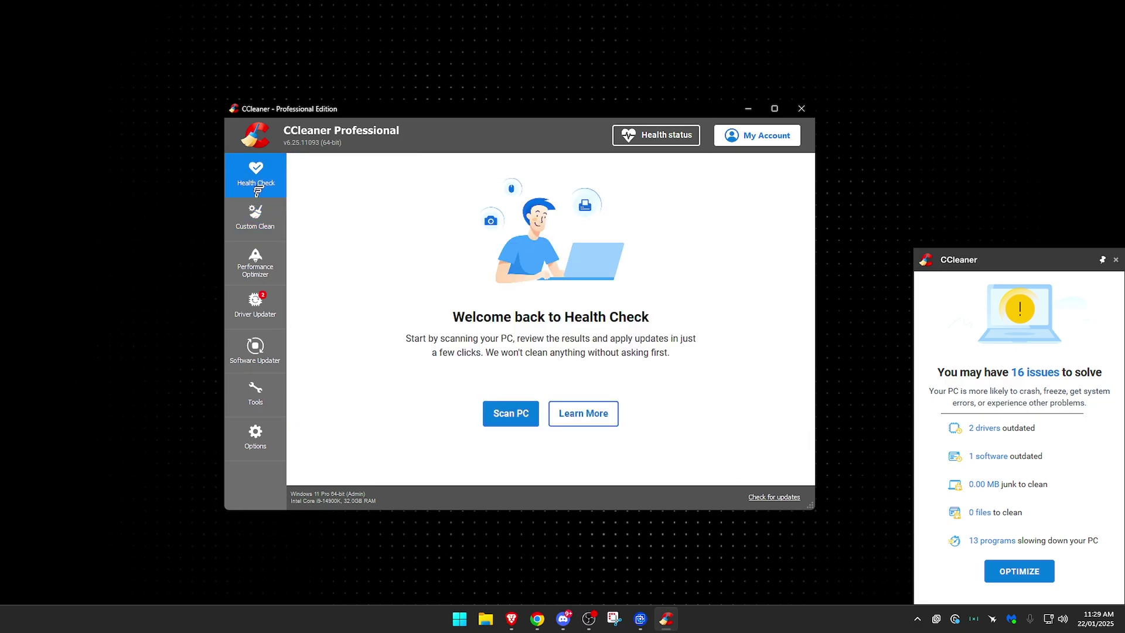
left_click(259, 265)
left_click(633, 347)
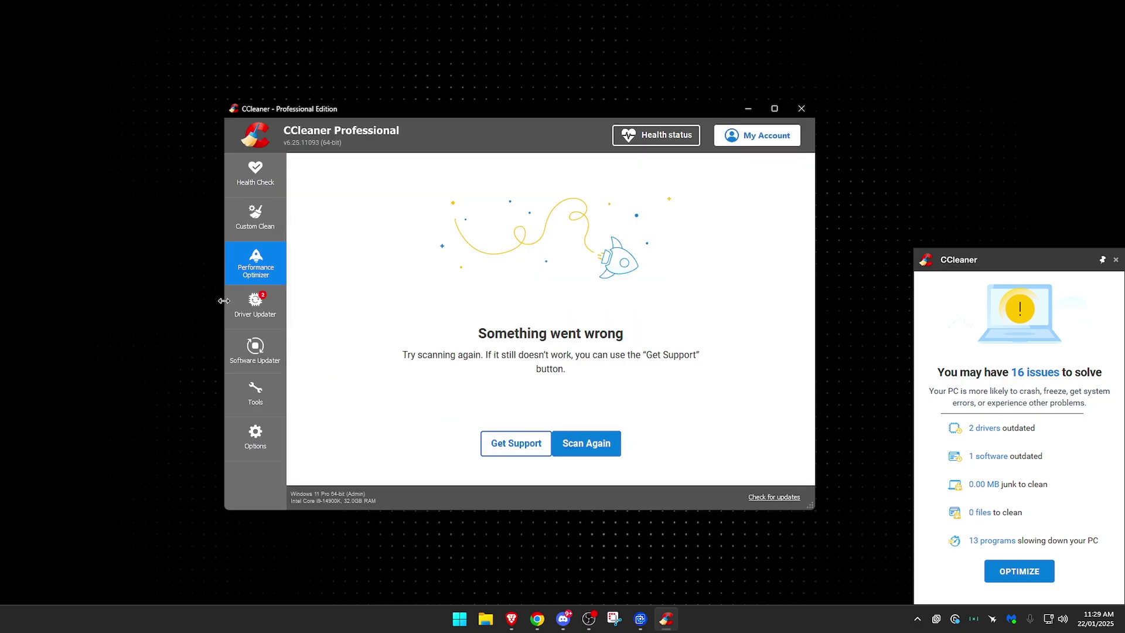
left_click(253, 304)
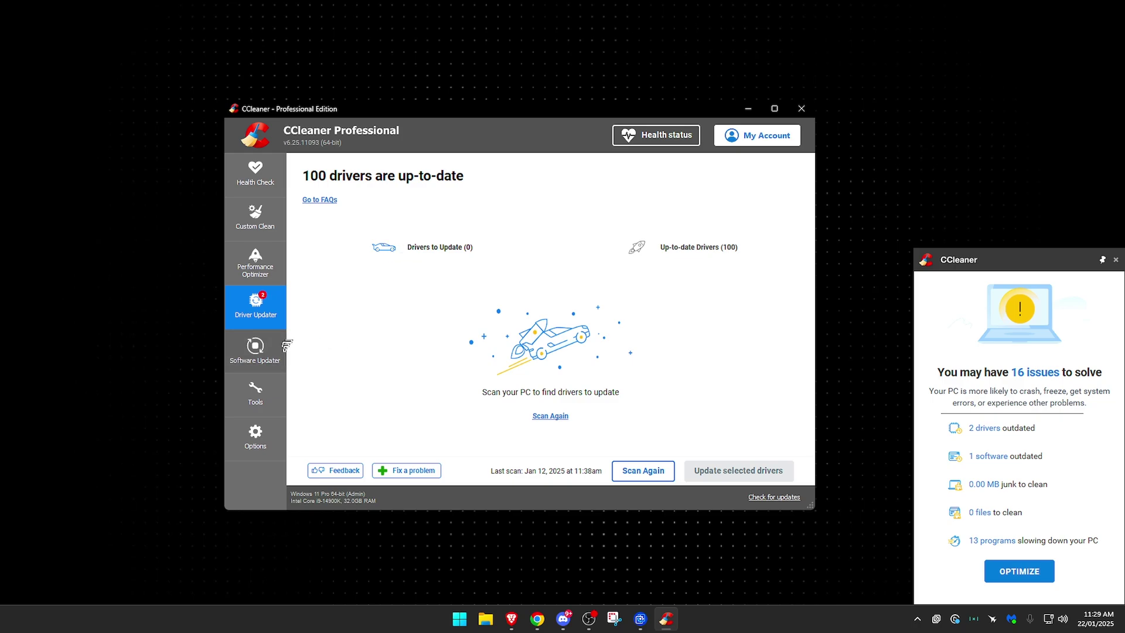
- Review the Registry and Uninstall tools, then return to Custom Clean and Health Check
left_click(256, 393)
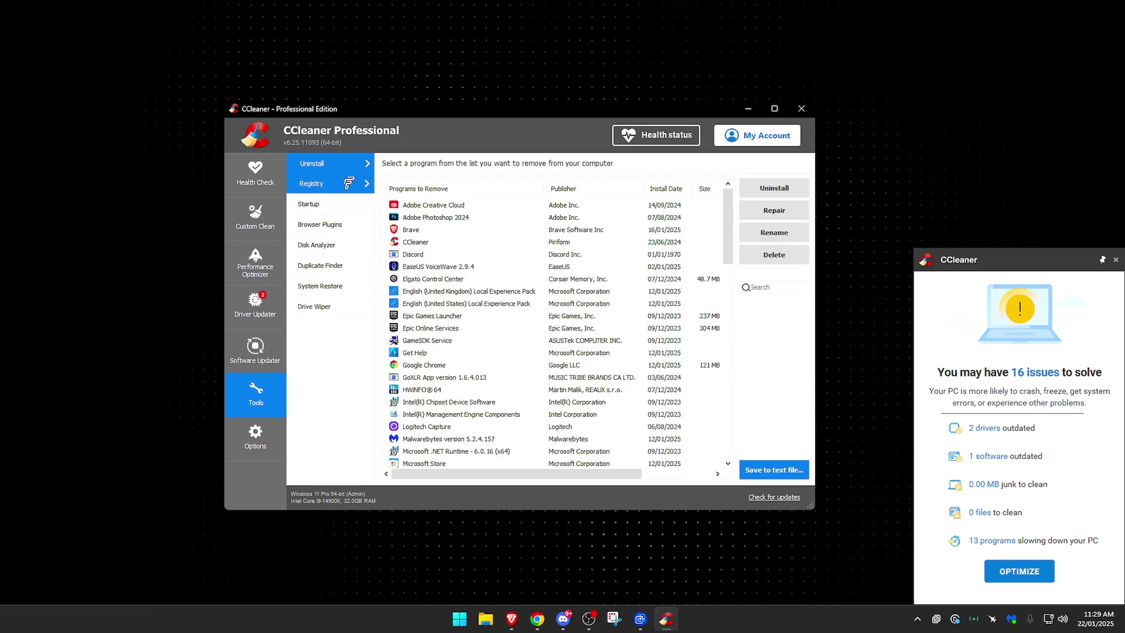
left_click(311, 184)
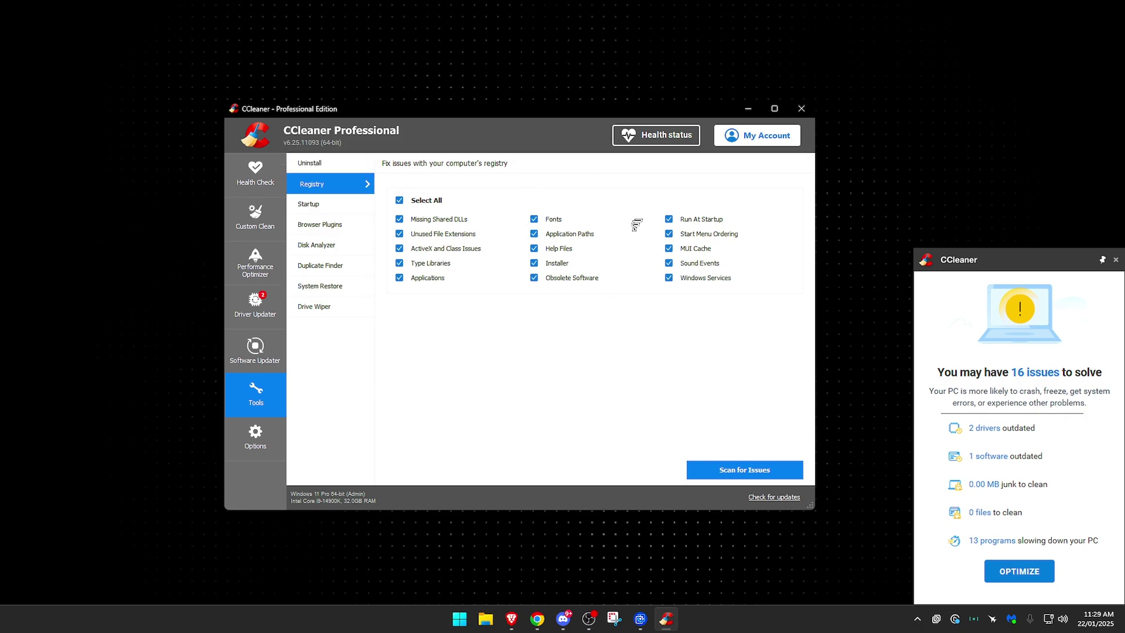
left_click(352, 164)
scroll(482, 404, "down", 10)
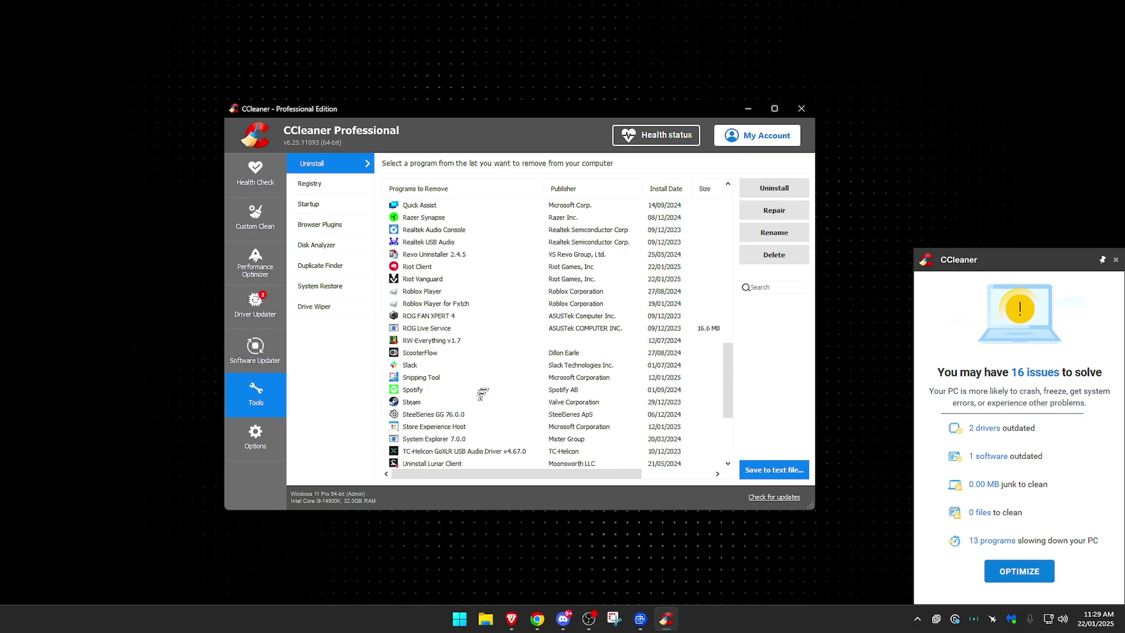
scroll(482, 334, "up", 7)
left_click(263, 202)
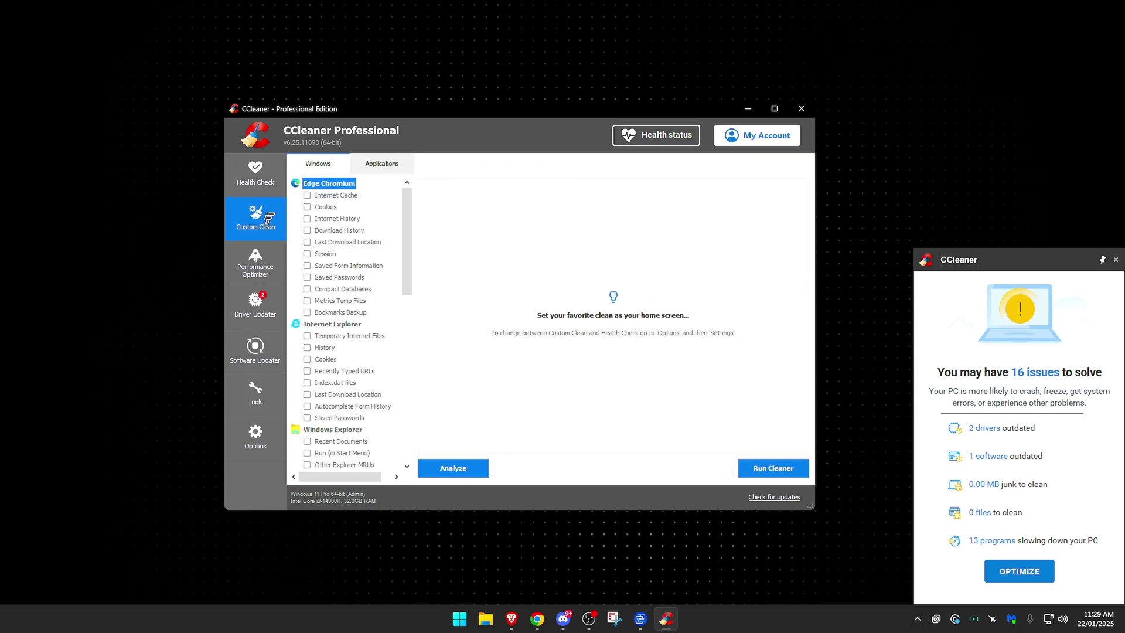
left_click(258, 175)
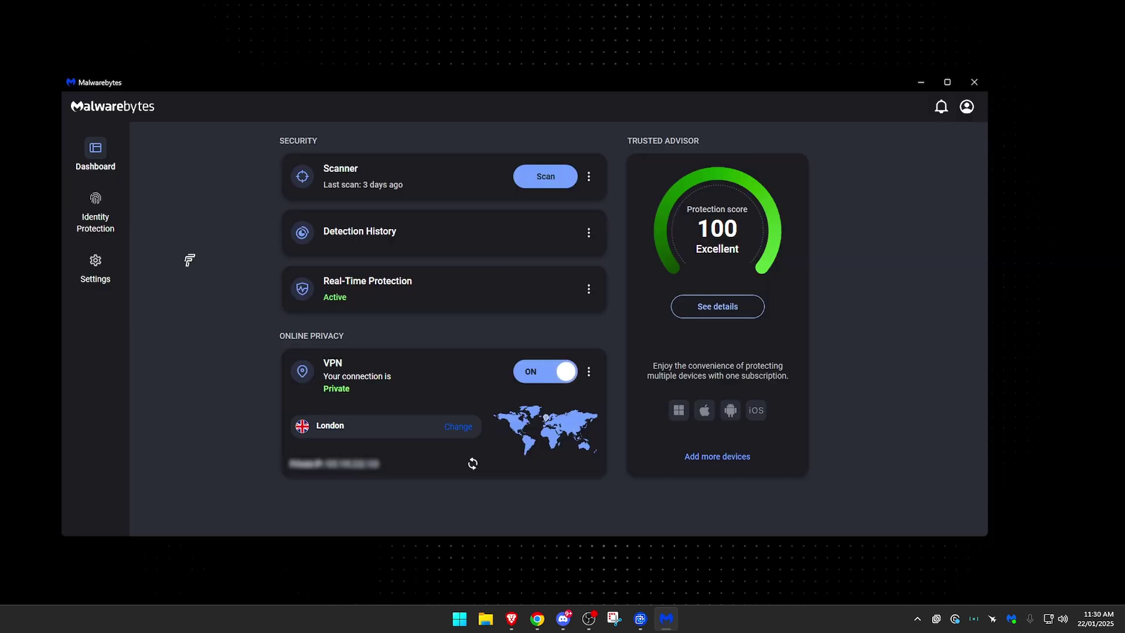